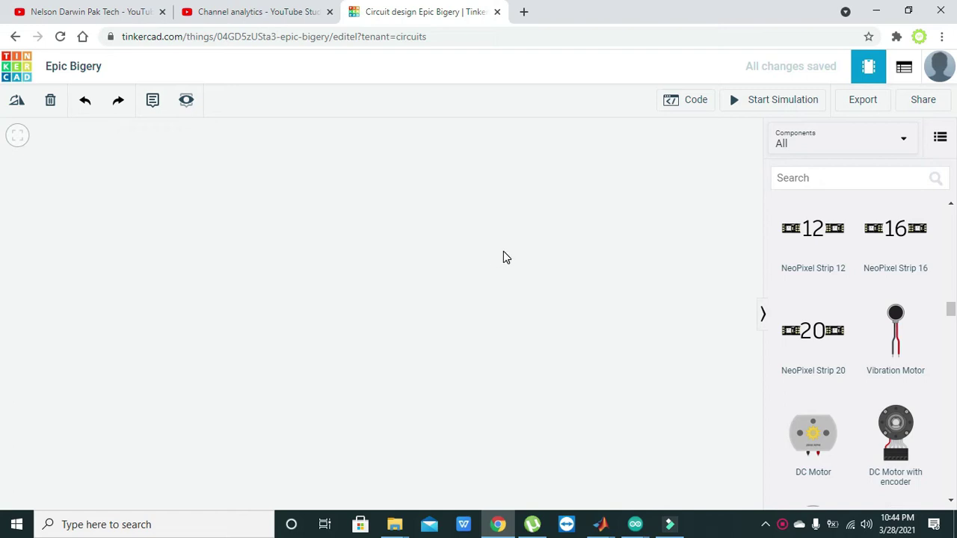
Search the components for "battery" and place a 9V Battery on the empty workspace.
left_click(827, 176)
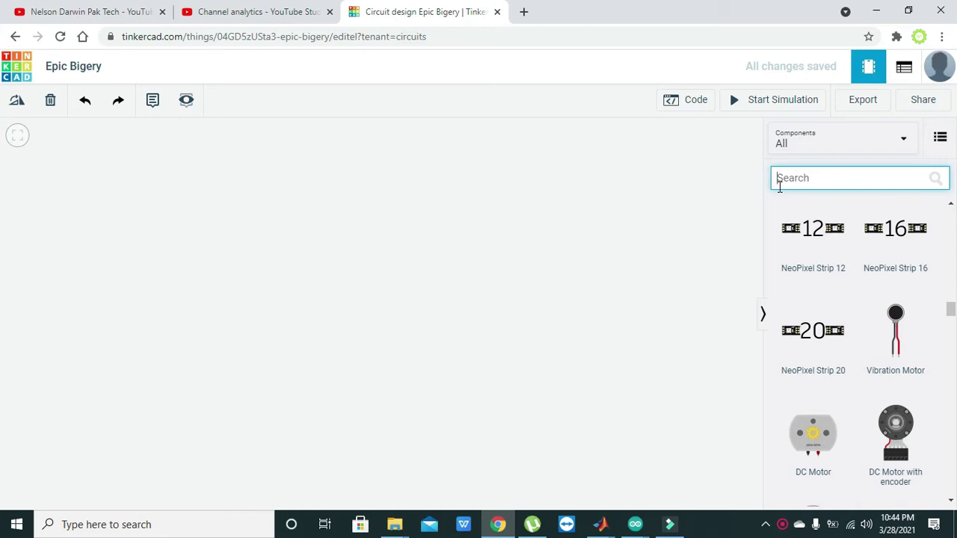
type("battery")
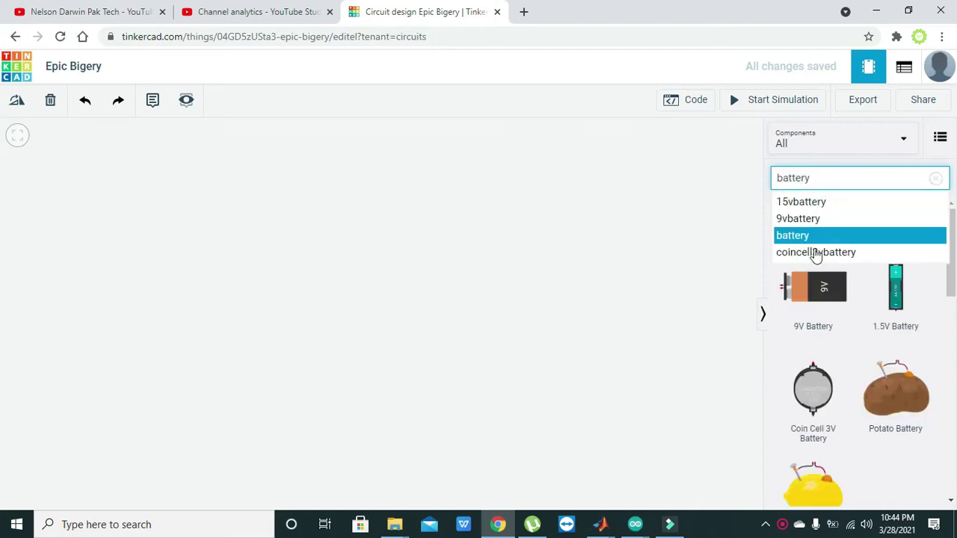
left_click_drag(830, 306, 218, 328)
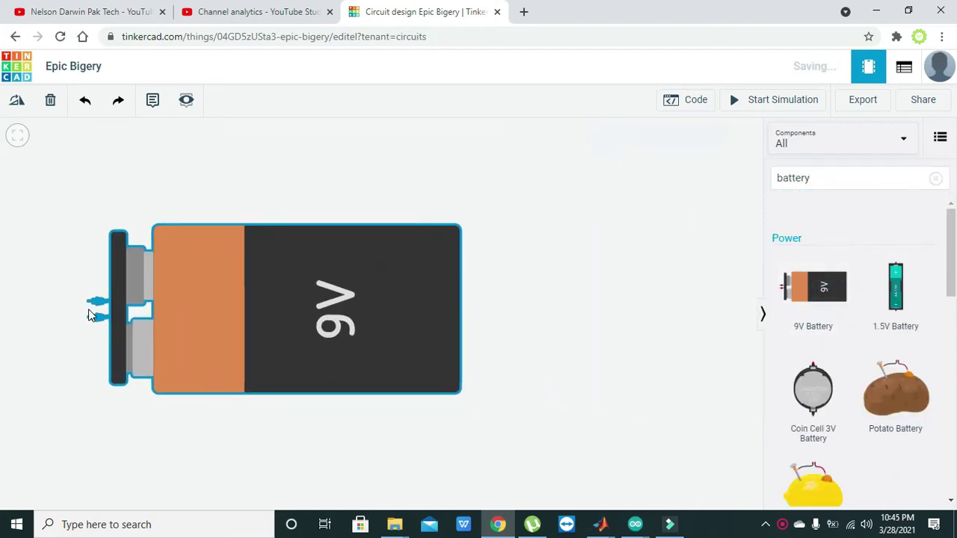
Rotate the 9V battery upright so its terminals point up, and position it in the left part of the workspace.
left_click(16, 102)
left_click(16, 102)
left_click(16, 102)
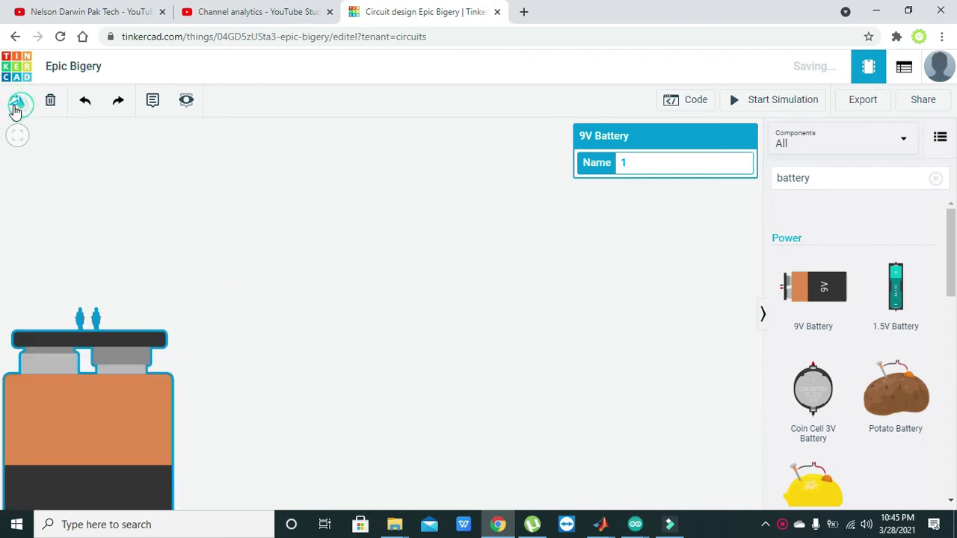
left_click_drag(102, 390, 142, 218)
left_click(404, 334)
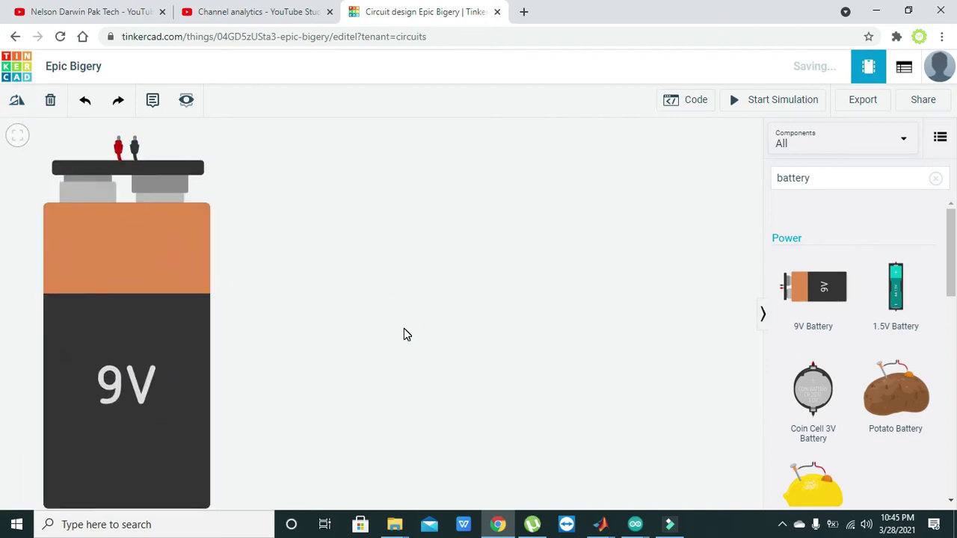
scroll(403, 334, "down", 5)
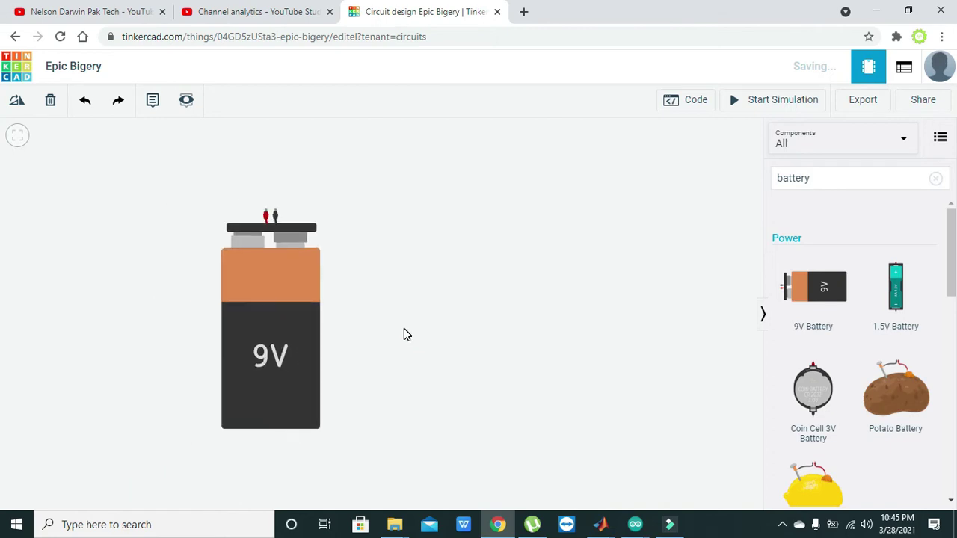
left_click_drag(252, 282, 177, 301)
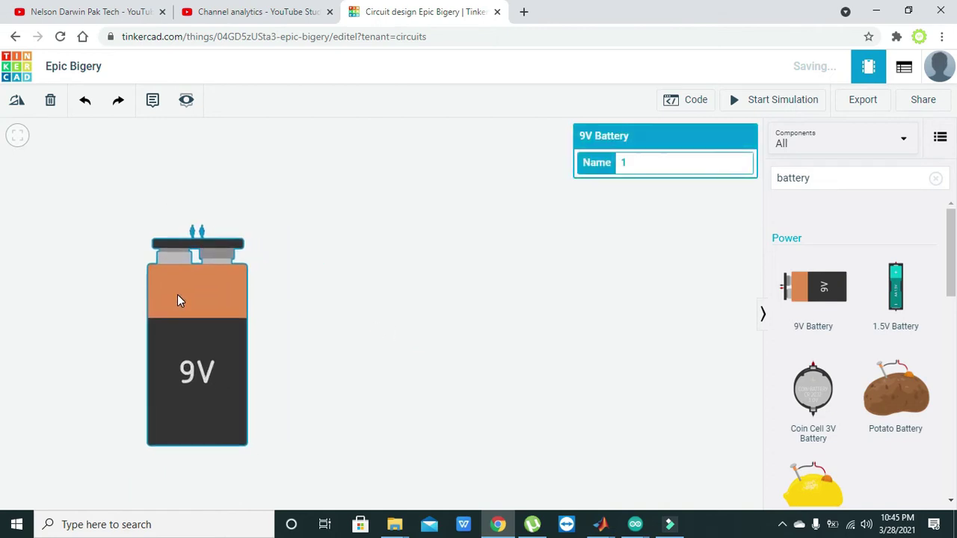
left_click(355, 323)
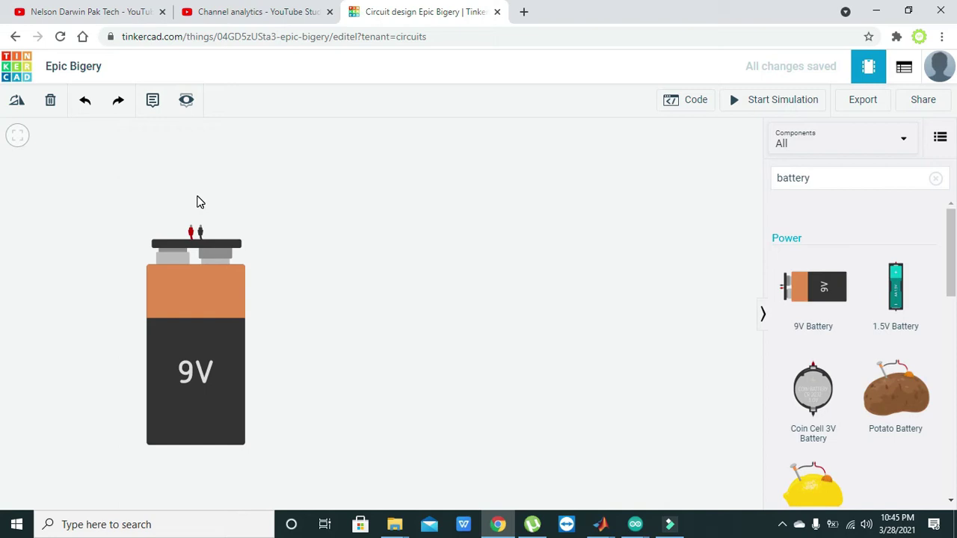
Search the components for "bulb", place a Light bulb to the upper right of the battery, and shift the battery lower.
left_click(829, 181)
key("BackSpace")
key("BackSpace")
key("BackSpace")
key("BackSpace")
key("BackSpace")
key("BackSpace")
key("BackSpace")
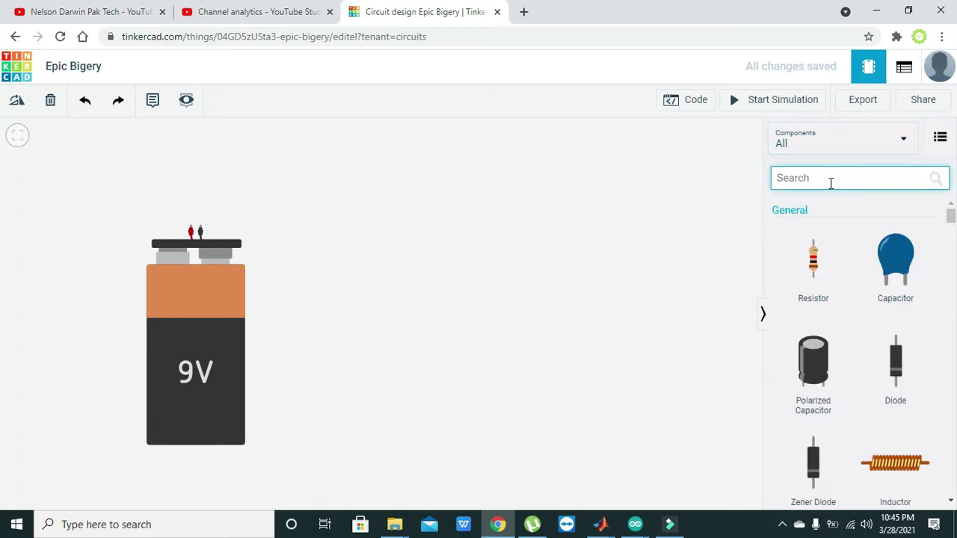
type("bulb")
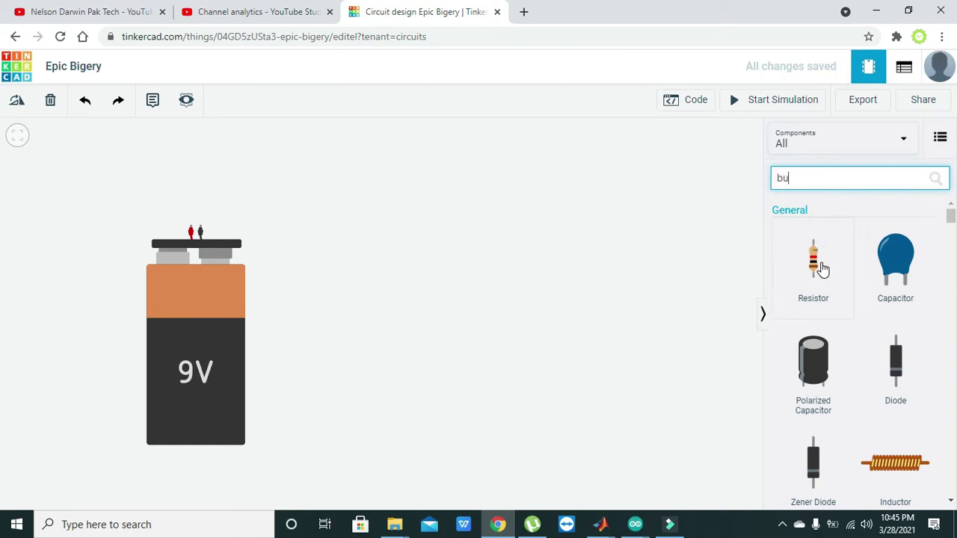
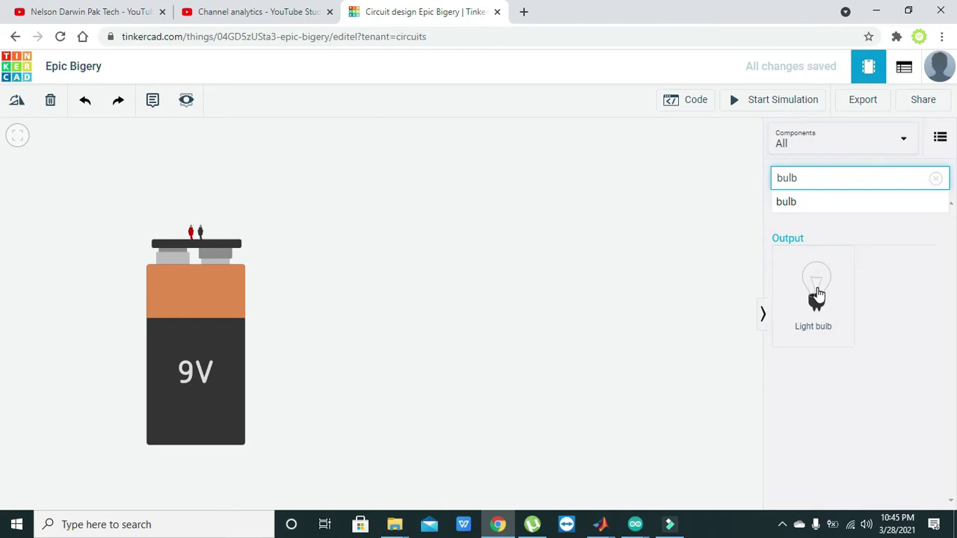
left_click_drag(817, 294, 607, 221)
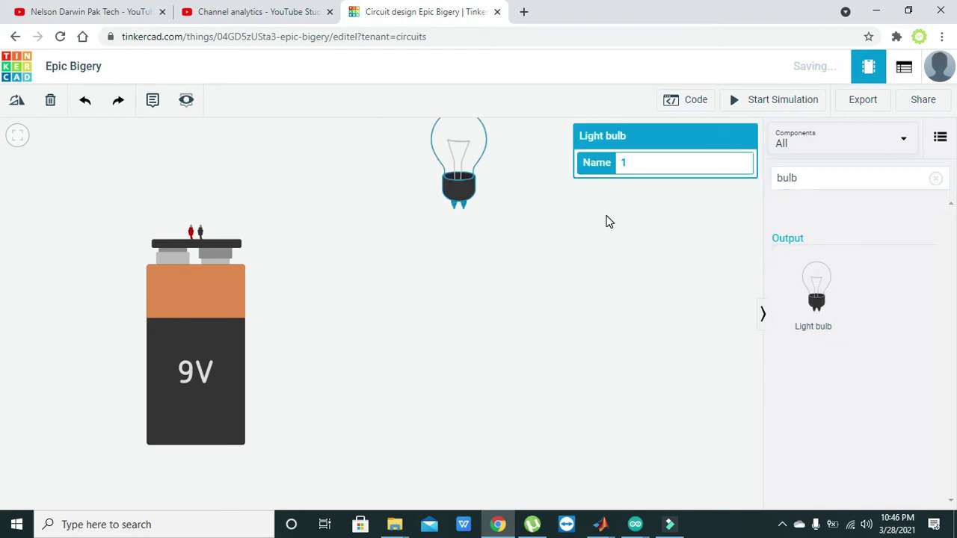
left_click_drag(464, 172, 451, 202)
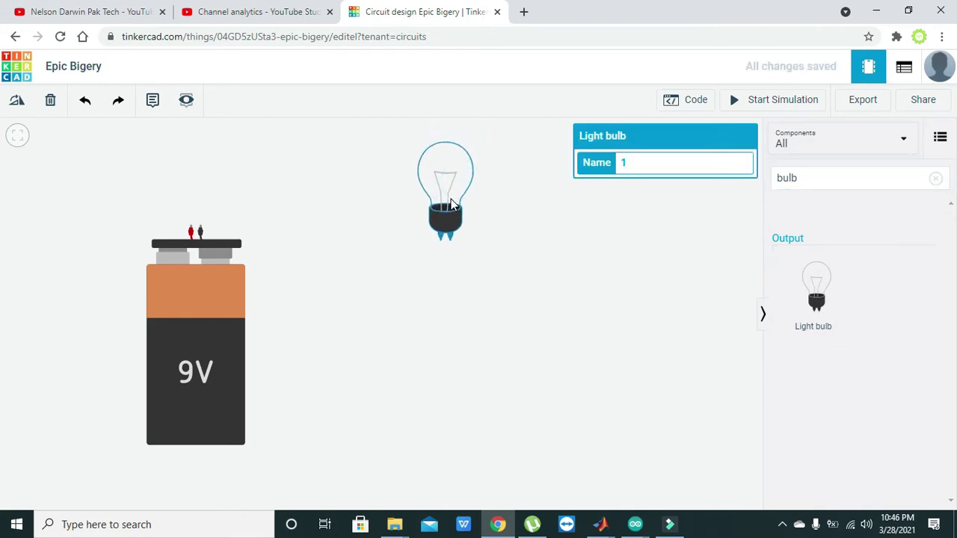
left_click_drag(178, 276, 157, 315)
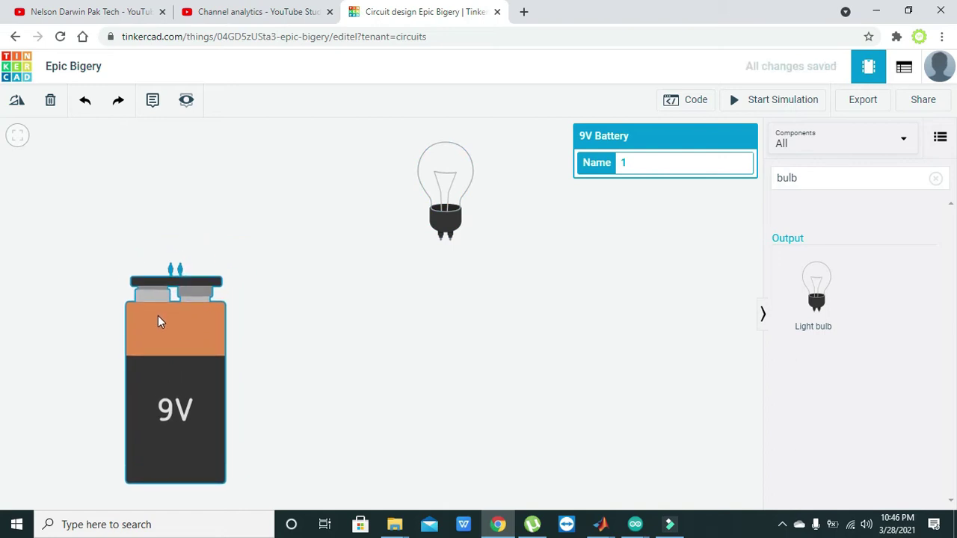
left_click(323, 323)
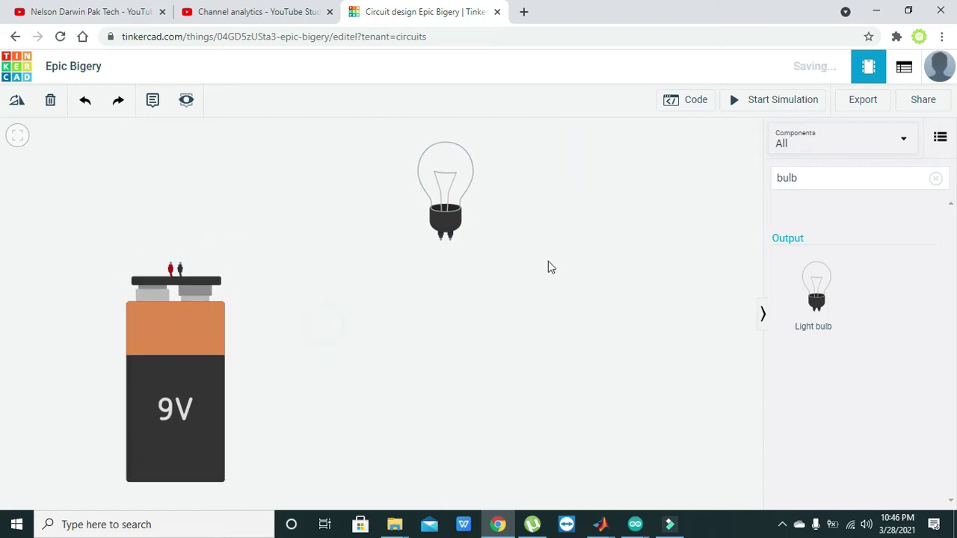
Find the multimeter among the components and place two of them, one above the other, to the lower right of the bulb.
left_click(807, 188)
key("BackSpace")
key("BackSpace")
key("BackSpace")
key("BackSpace")
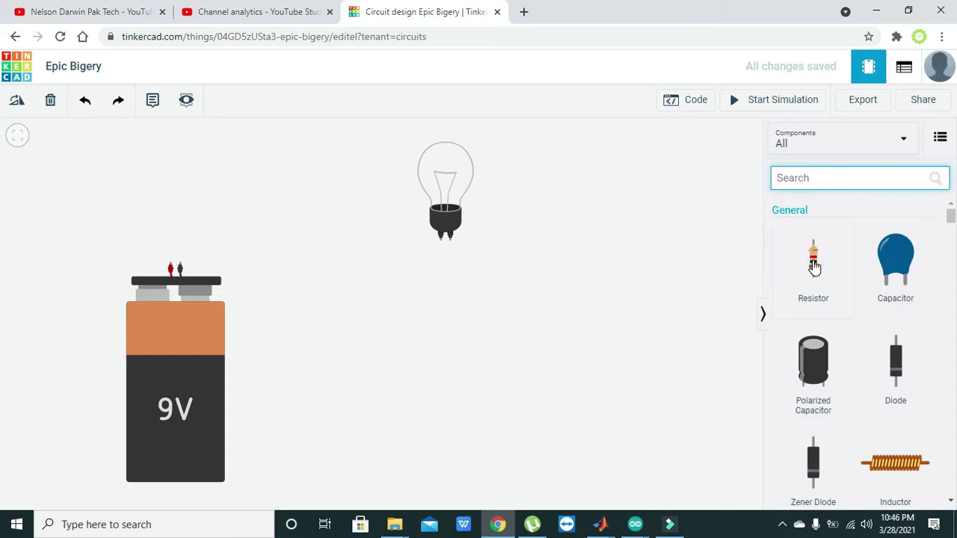
type("meter")
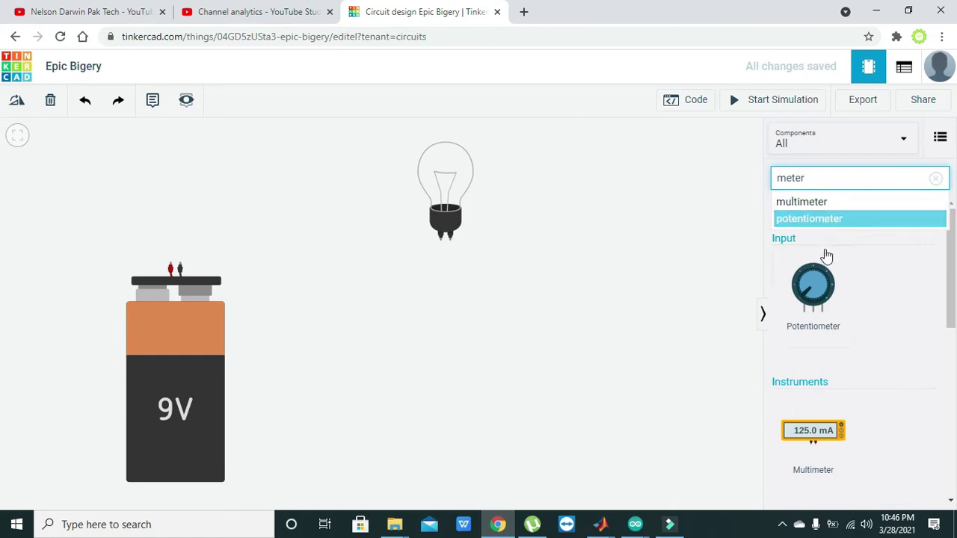
left_click(831, 202)
left_click_drag(814, 290, 588, 306)
left_click_drag(807, 295, 587, 389)
Search the components for "potentiometer" and place a Potentiometer above the battery terminals.
left_click(870, 187)
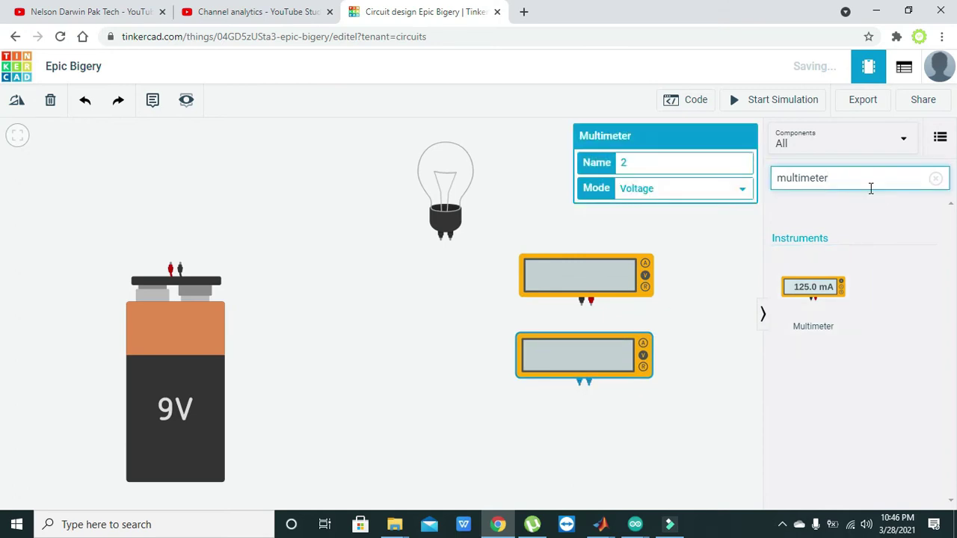
key("BackSpace")
key("BackSpace")
key("BackSpace")
key("BackSpace")
key("BackSpace")
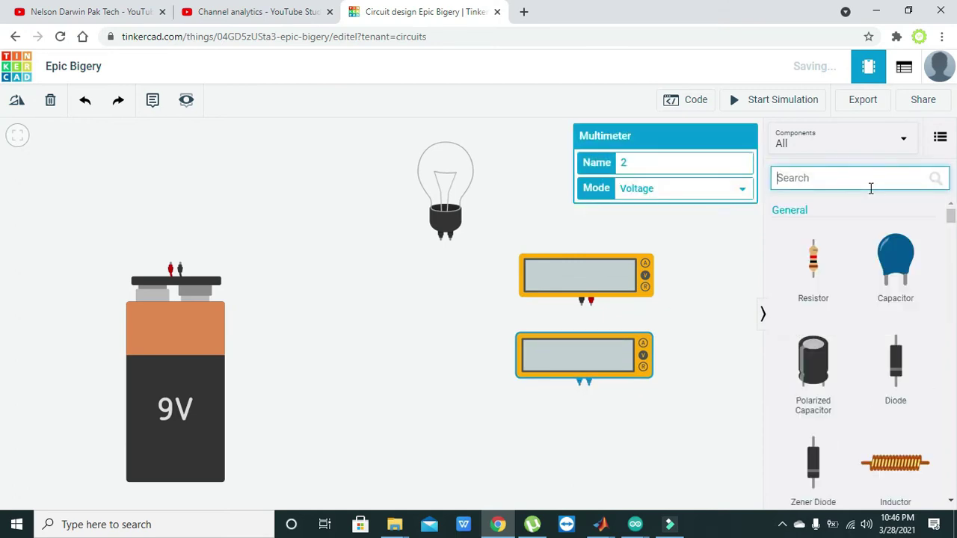
type("pot")
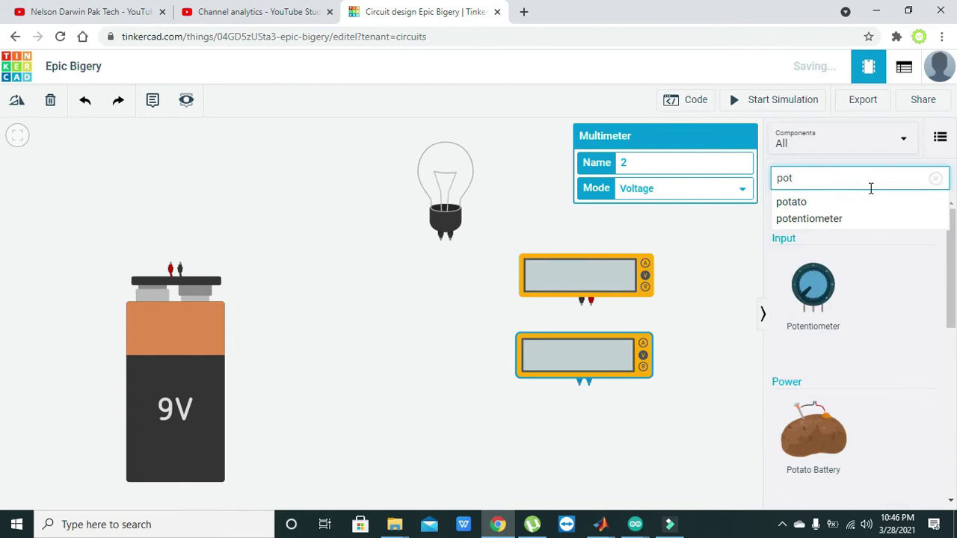
left_click(857, 220)
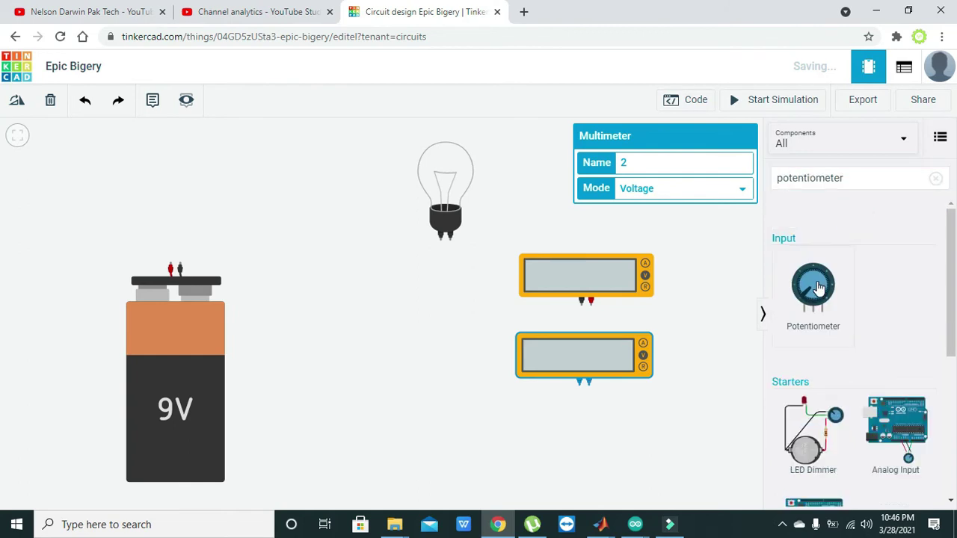
left_click(814, 287)
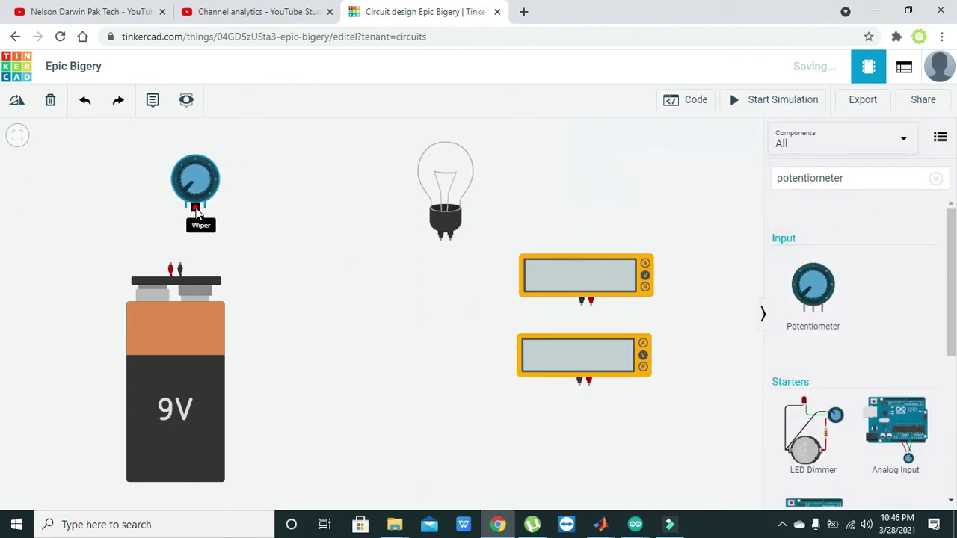
left_click(197, 216)
Reposition the potentiometer slightly higher above the battery, leaving room for wiring between their terminals.
left_click_drag(194, 189, 170, 189)
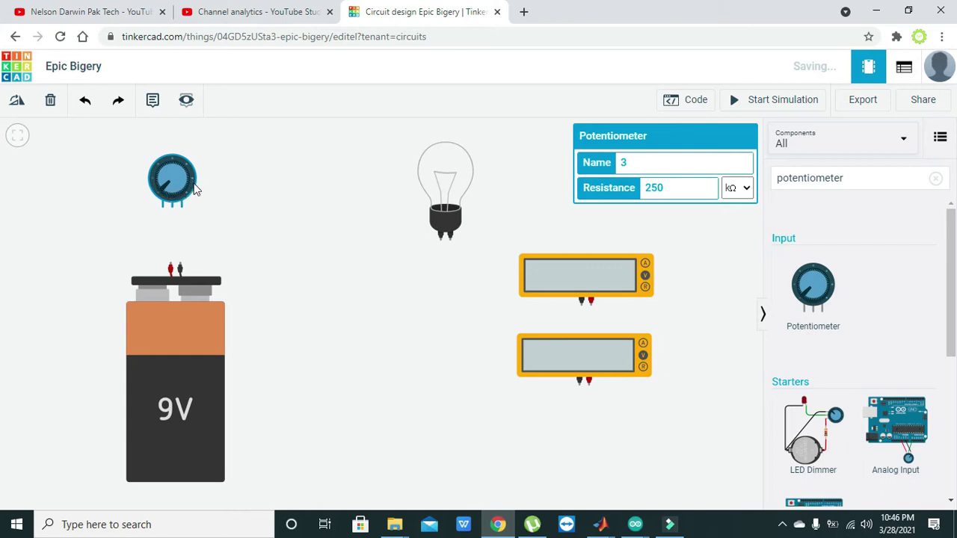
left_click(211, 207)
left_click_drag(184, 180, 192, 180)
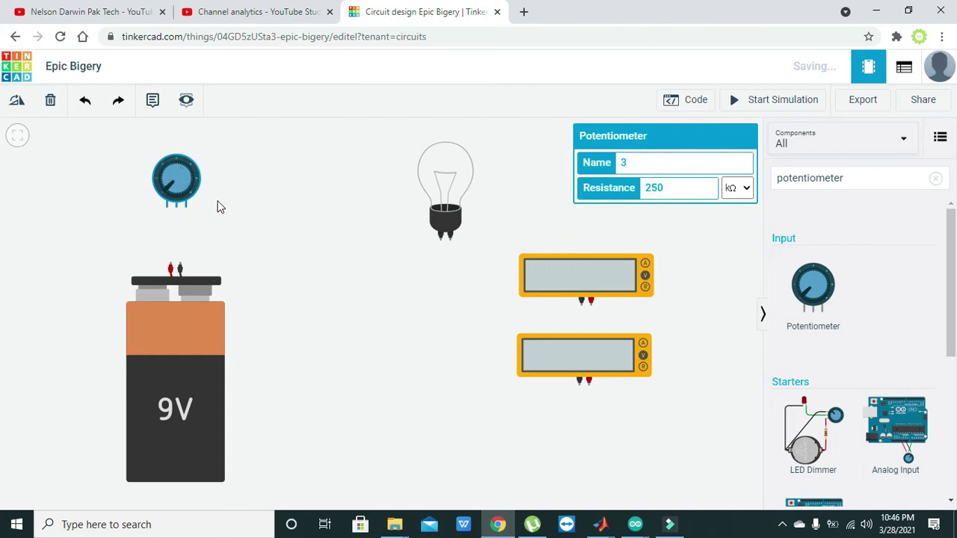
left_click(229, 180)
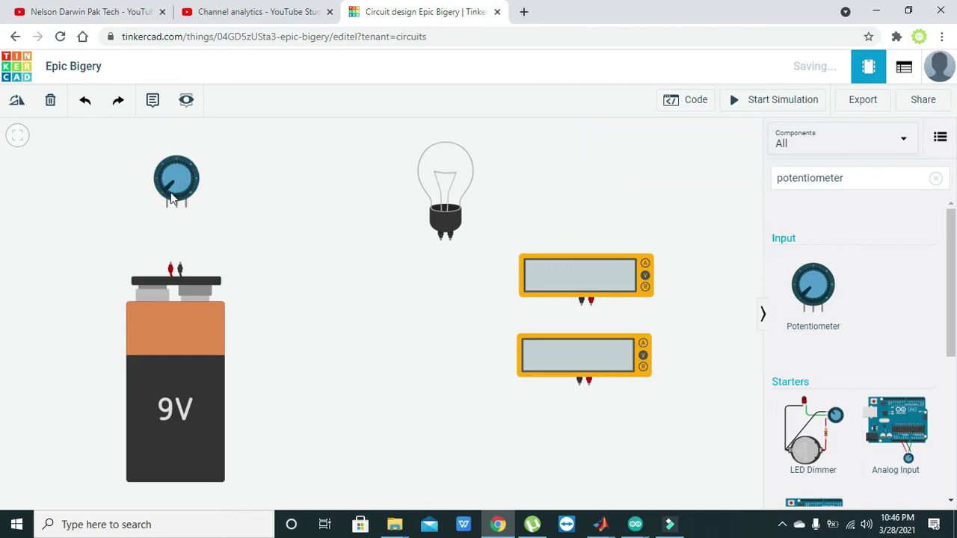
left_click_drag(171, 198, 176, 187)
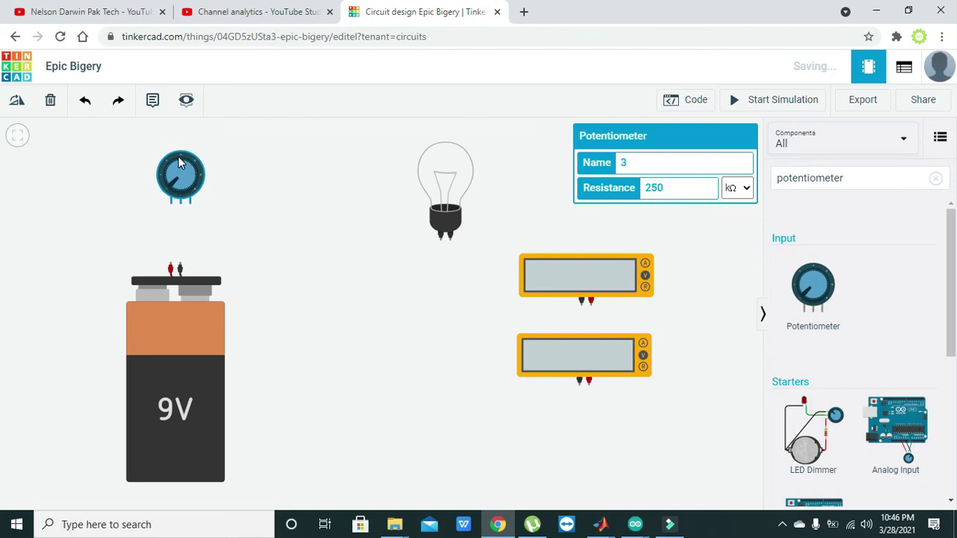
left_click(233, 200)
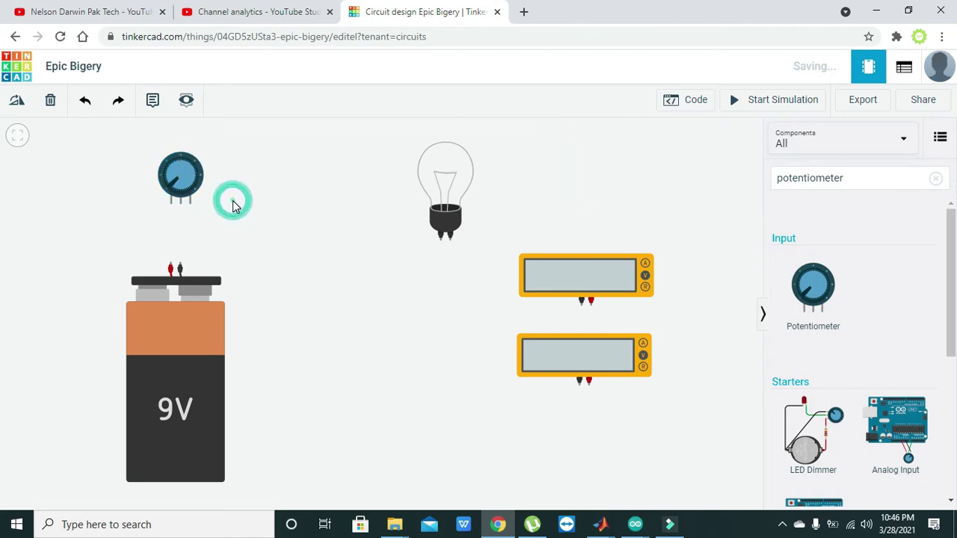
left_click_drag(181, 187, 190, 188)
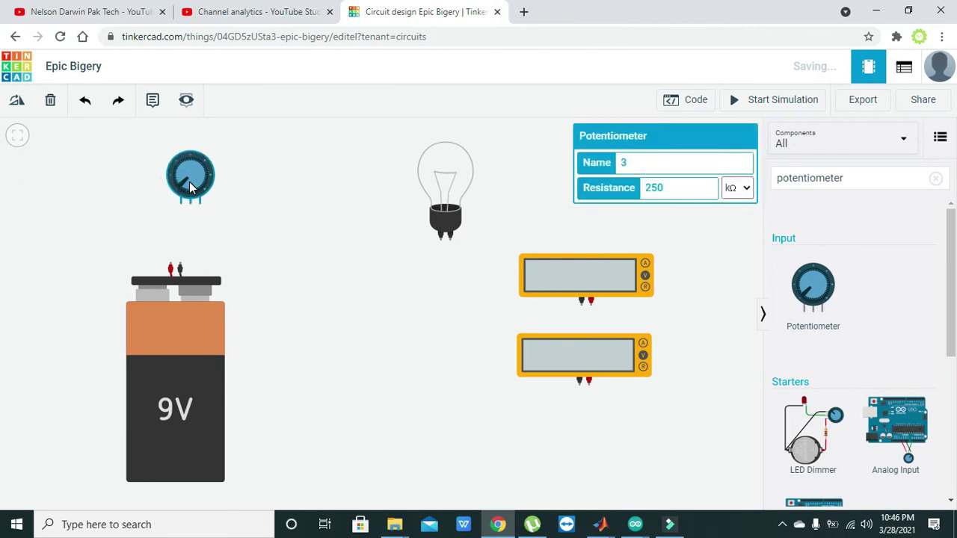
left_click_drag(189, 146, 186, 153)
Wire the potentiometer's left terminal to the positive terminal of the 9V battery.
left_click(178, 195)
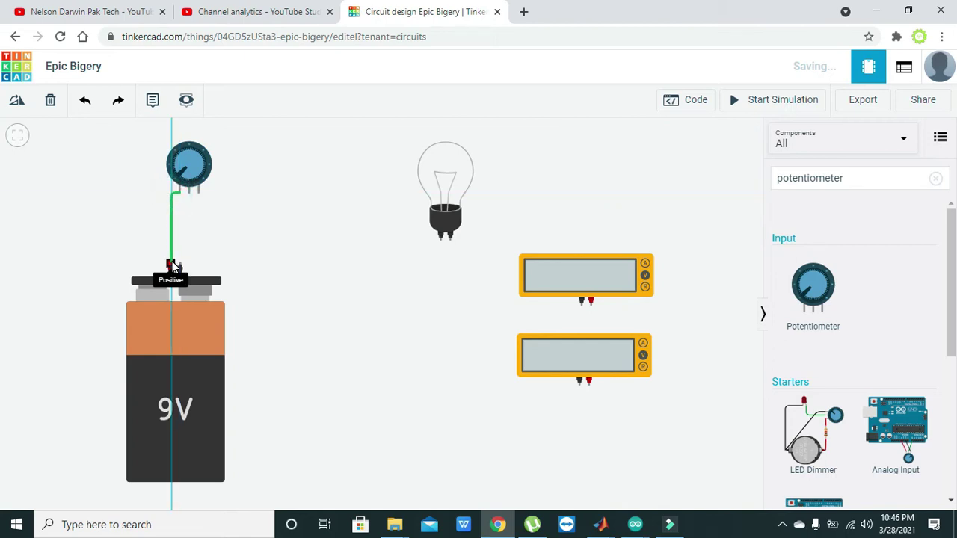
left_click(172, 261)
left_click(219, 238)
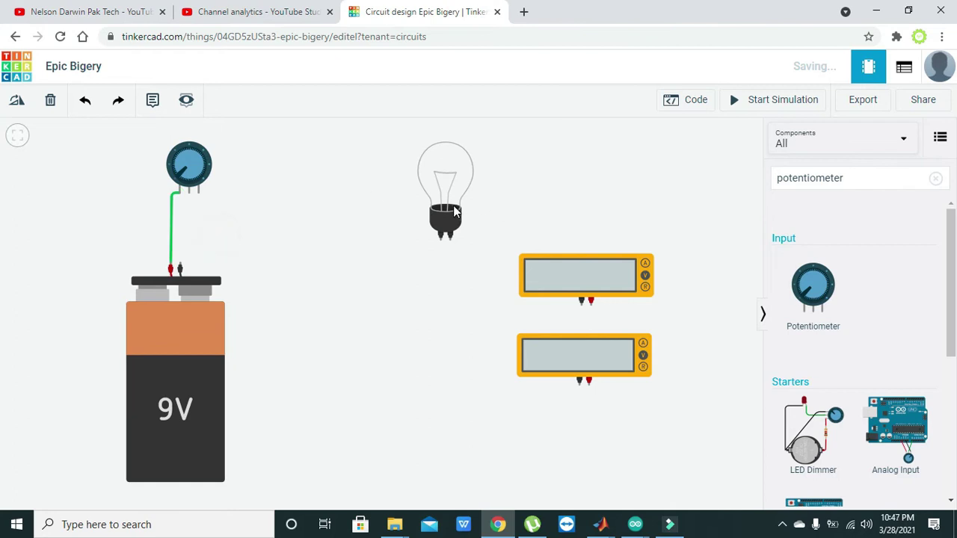
Move the light bulb closer to the potentiometer and wire its left terminal to the potentiometer's wiper with a right-angle bend.
left_click_drag(453, 212, 388, 189)
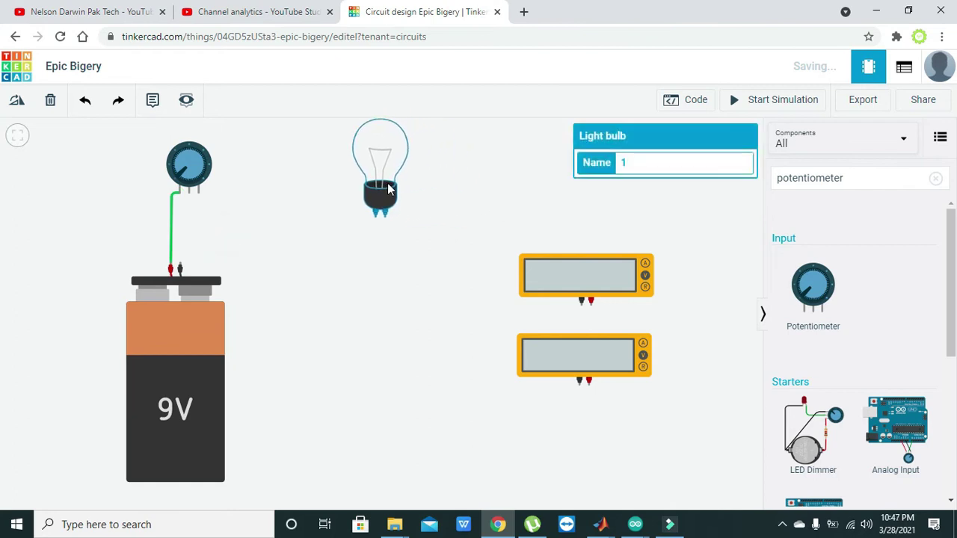
left_click(375, 220)
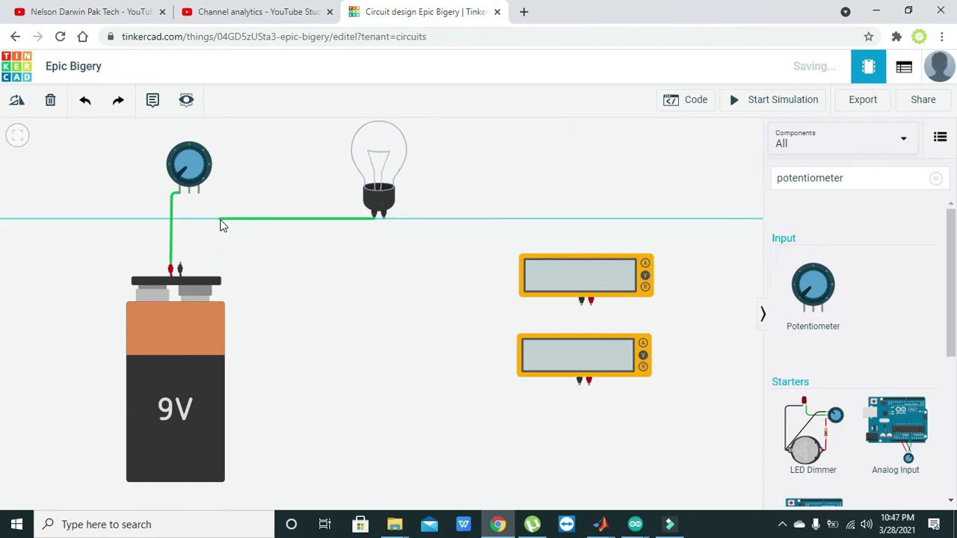
left_click(191, 219)
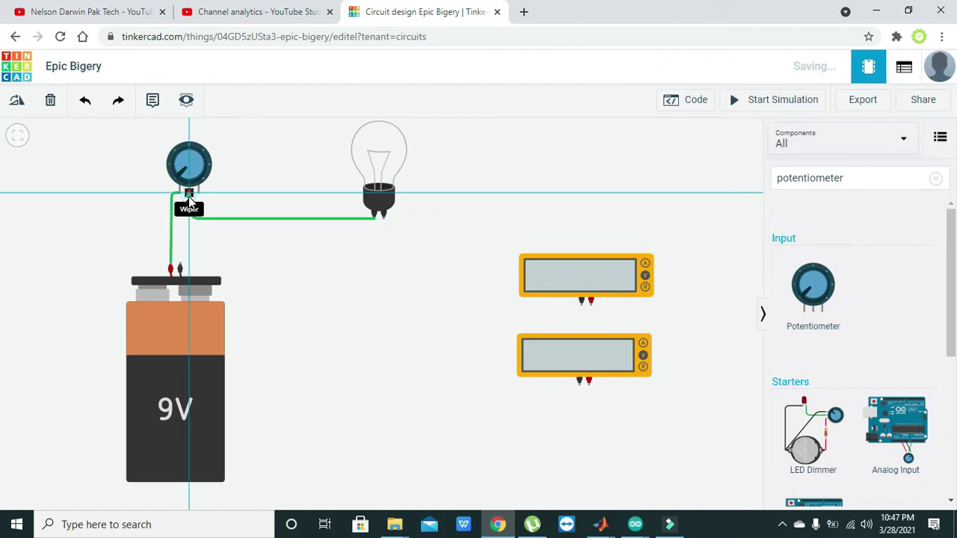
left_click(189, 196)
left_click(219, 197)
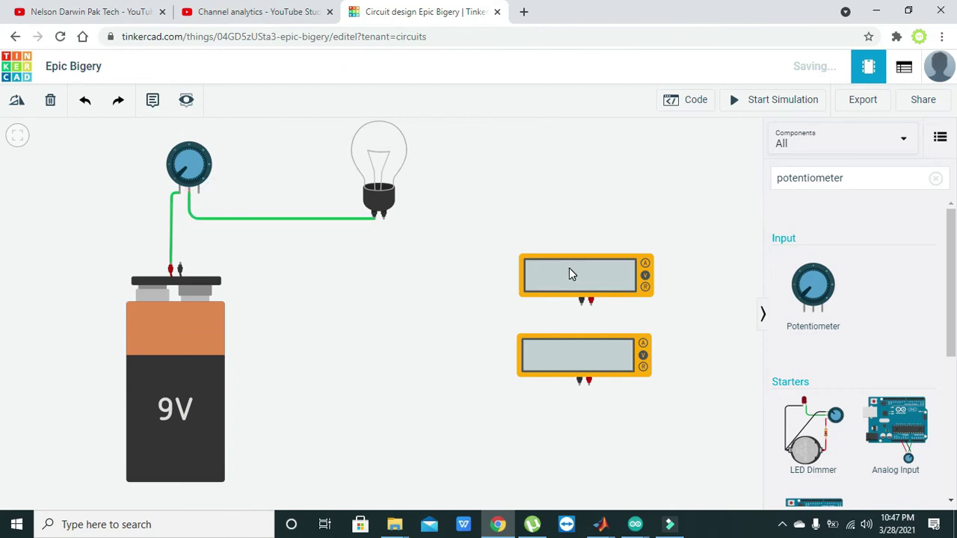
Place the upper multimeter between the potentiometer and the light bulb, shifting the bulb away to make room.
left_click_drag(563, 279, 253, 142)
left_click(376, 196)
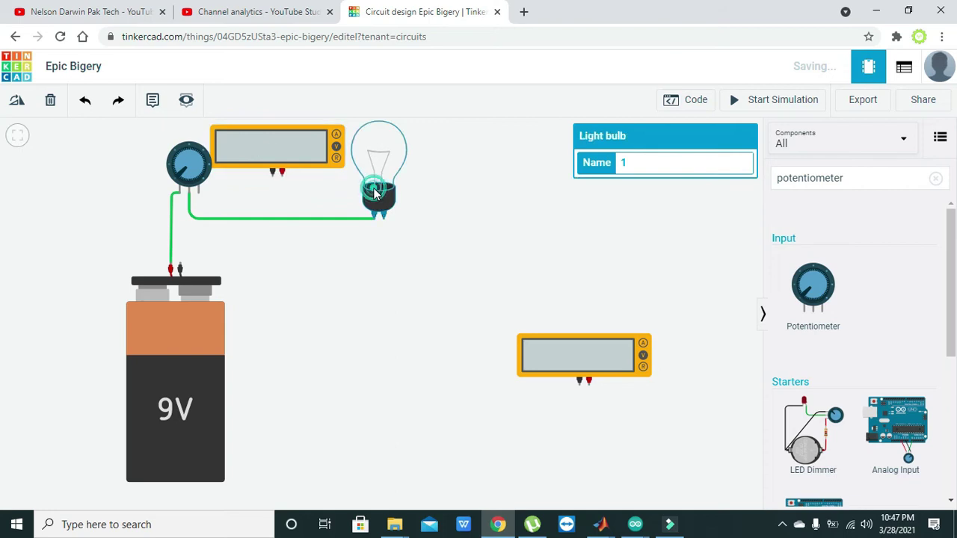
left_click_drag(376, 196, 419, 195)
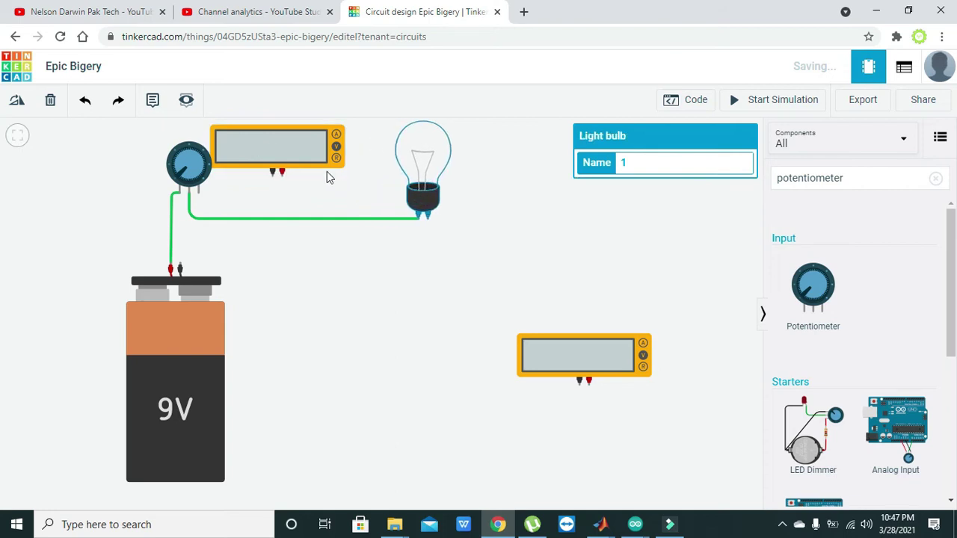
left_click_drag(309, 147, 342, 171)
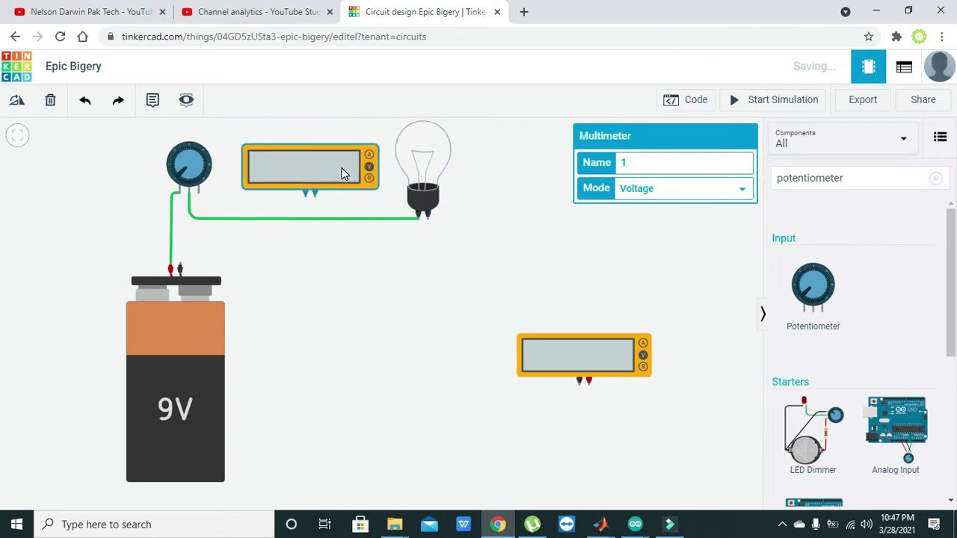
left_click(349, 202)
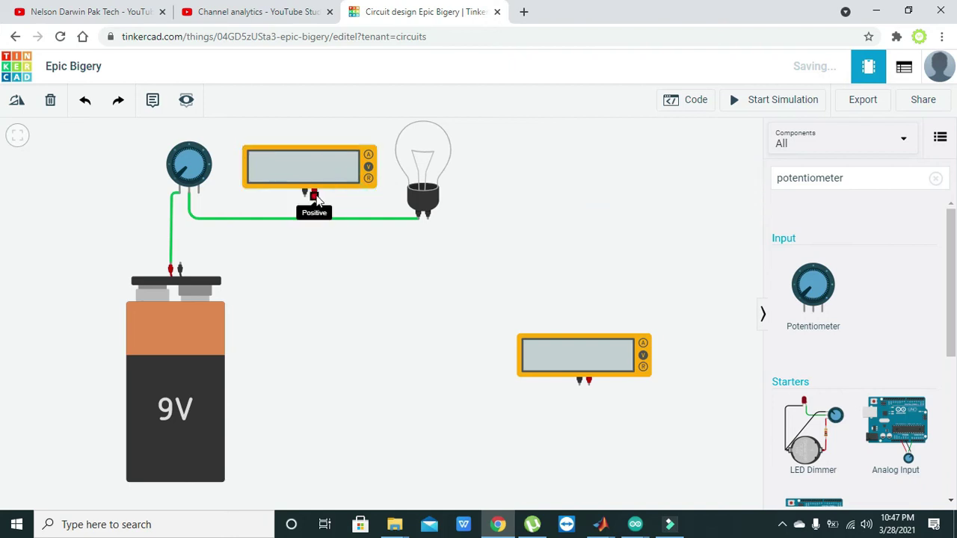
left_click(313, 196)
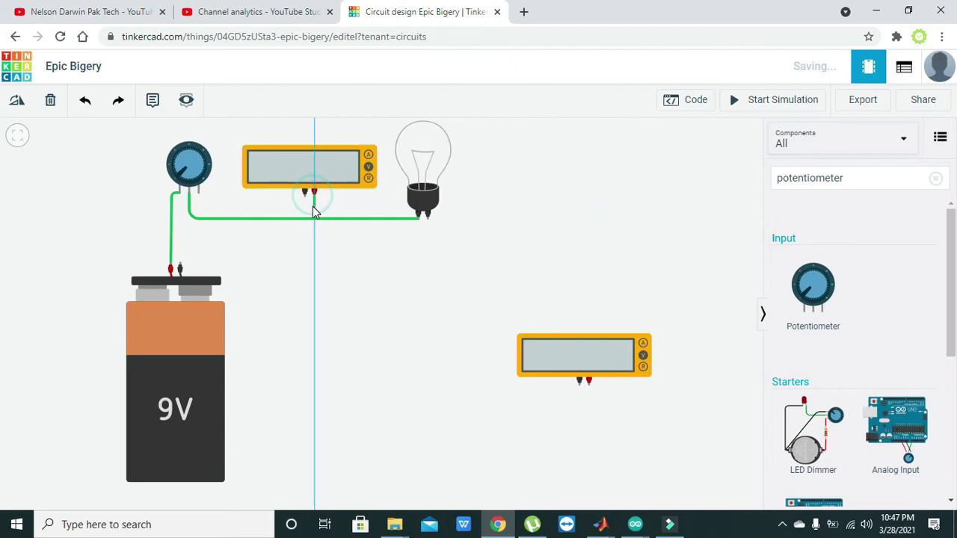
left_click(419, 219)
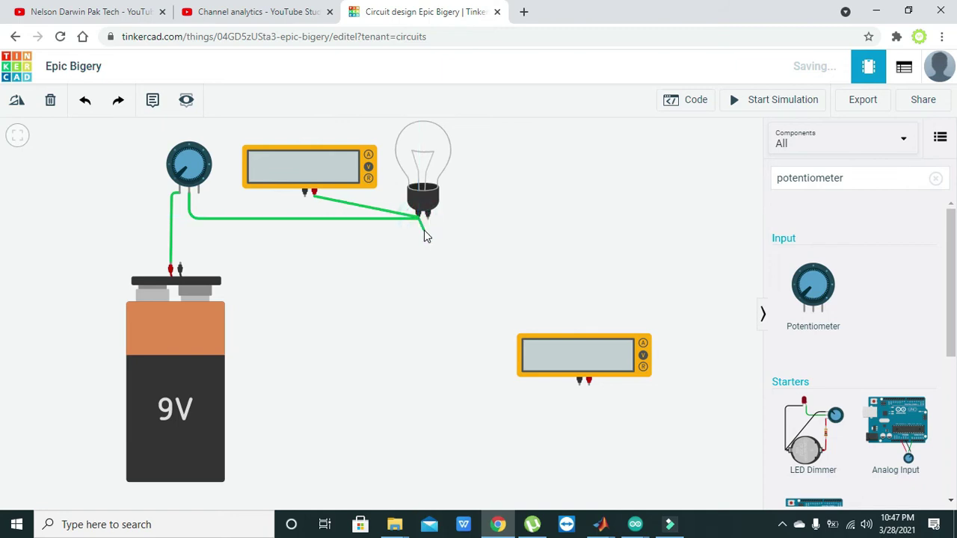
key("Escape")
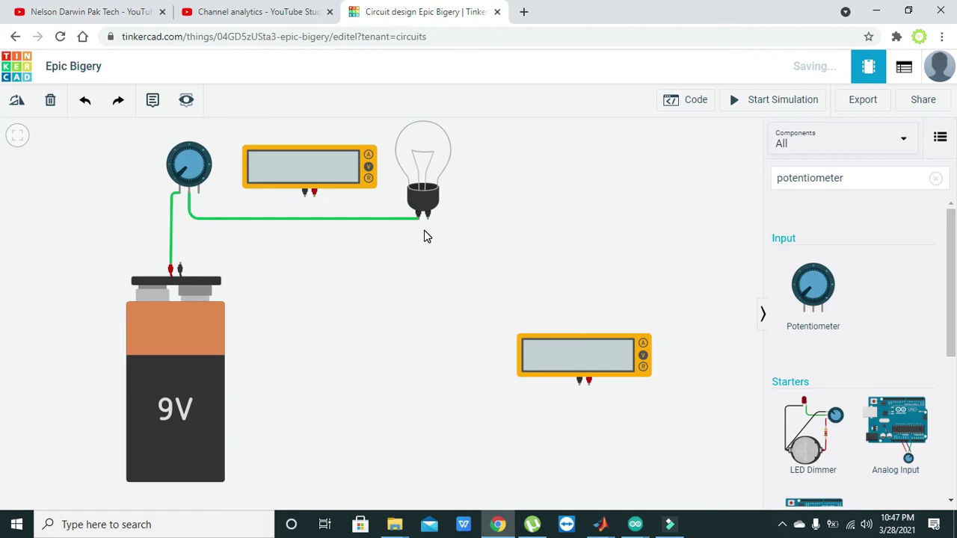
Wire the positive terminal of the multimeter beside the potentiometer to the bulb's Terminal 1, bending the wire around the bulb's base.
left_click(316, 202)
left_click(316, 207)
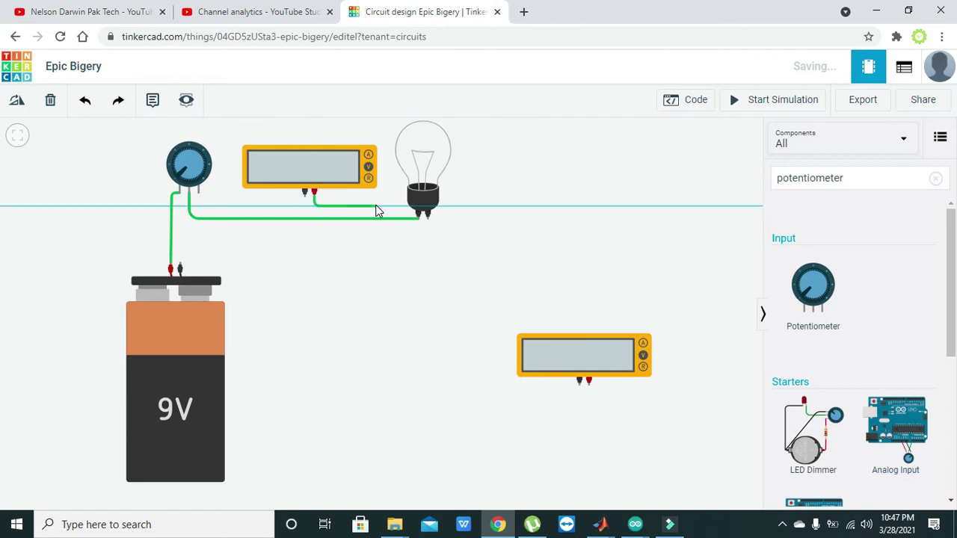
left_click(376, 206)
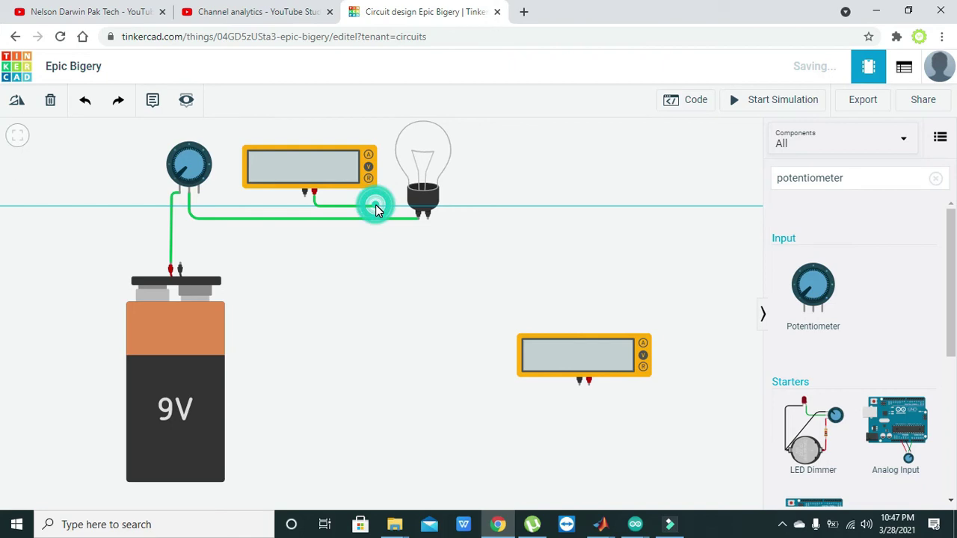
left_click(376, 219)
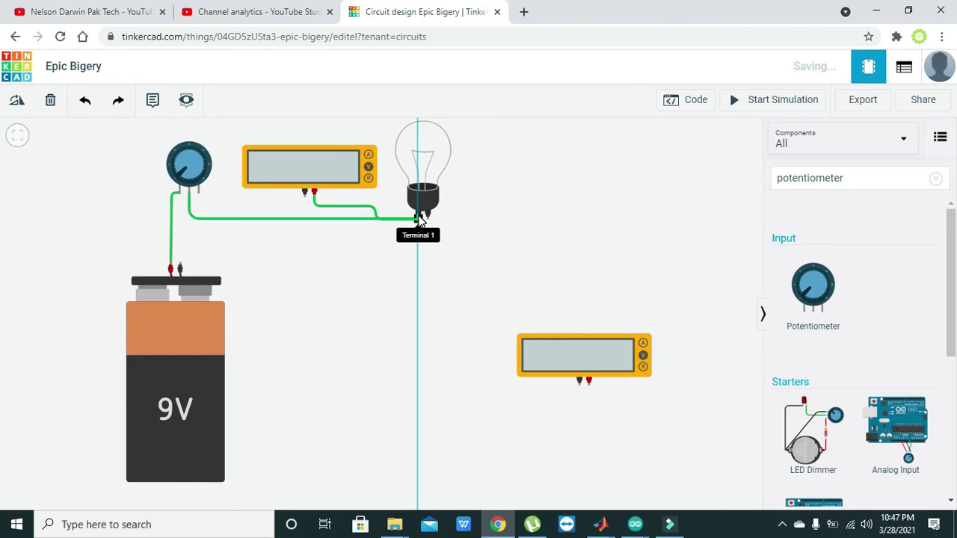
left_click(422, 219)
left_click(391, 263)
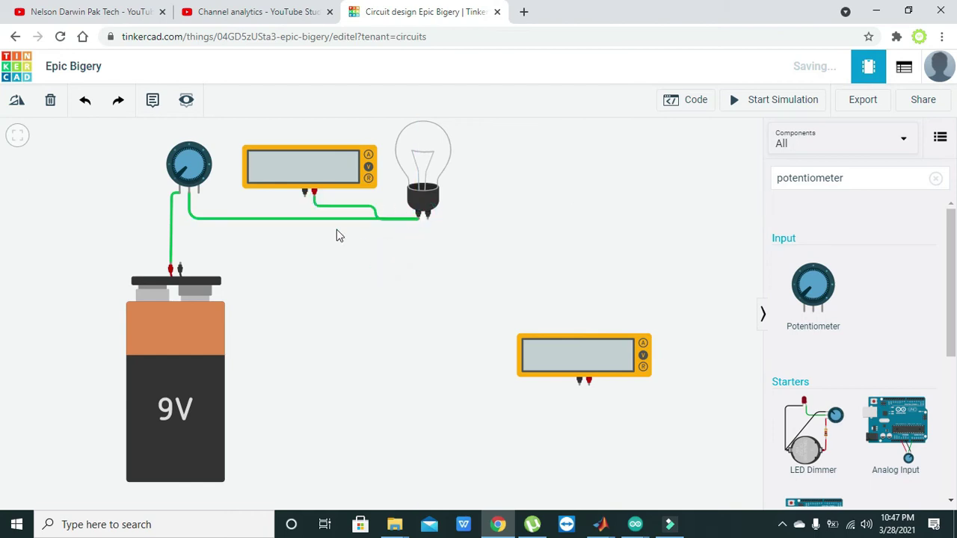
Wire the same multimeter's negative terminal to the 9V battery's negative terminal and shape the wire with two right-angle bends.
left_click(305, 197)
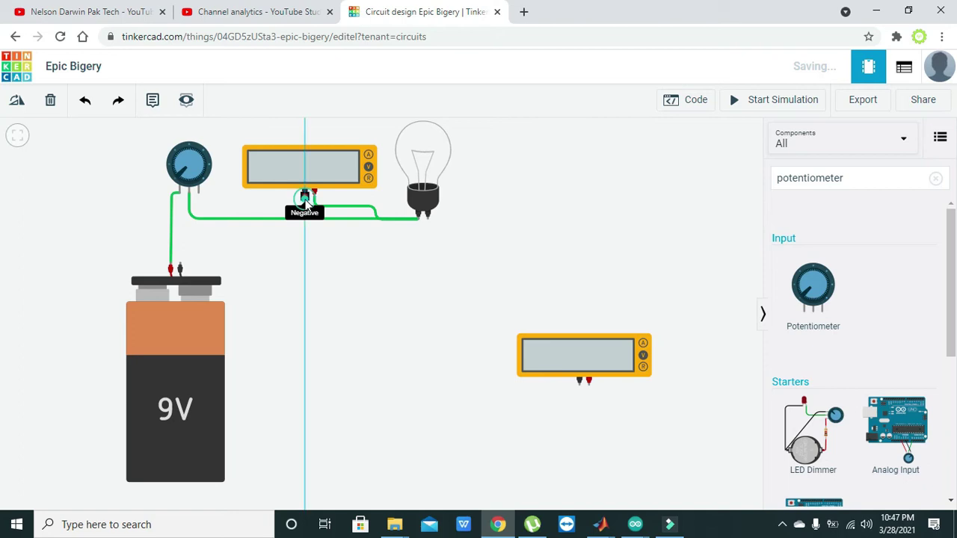
left_click(180, 262)
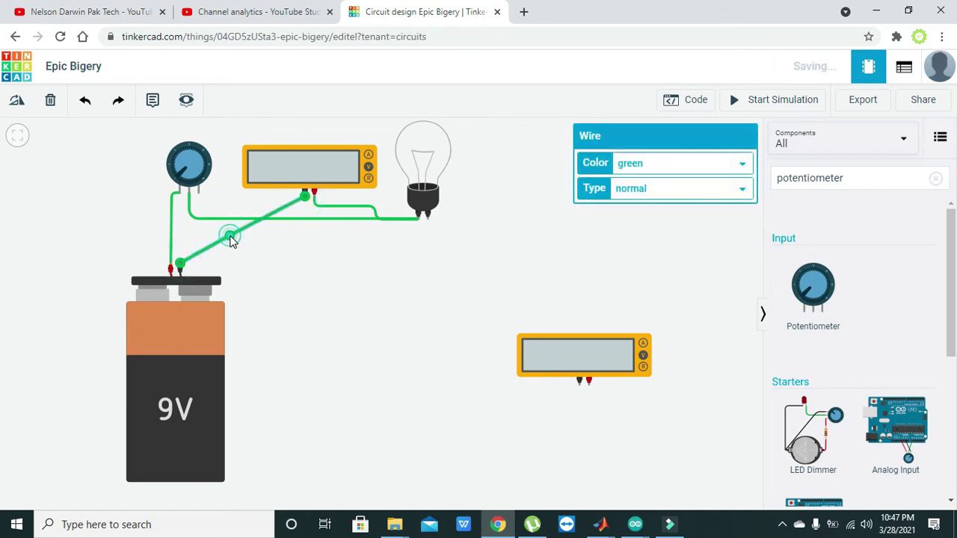
left_click_drag(232, 239, 244, 197)
left_click_drag(209, 239, 239, 263)
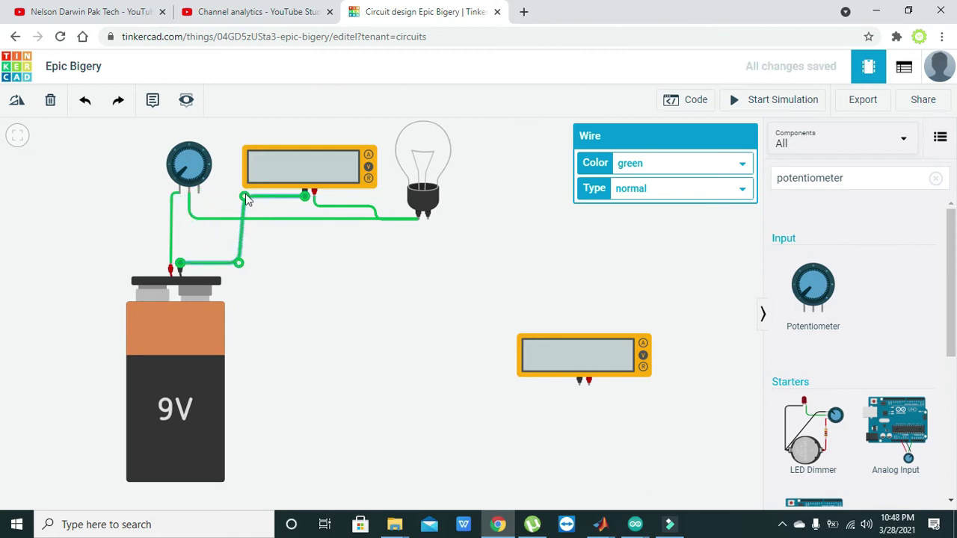
left_click_drag(245, 197, 245, 197)
left_click(269, 273)
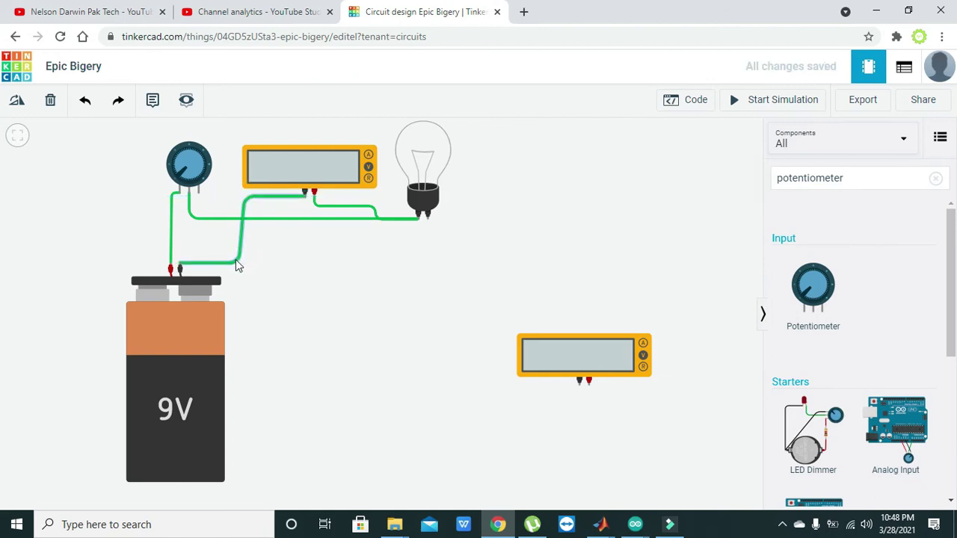
left_click_drag(236, 260, 244, 262)
left_click(279, 282)
left_click(267, 283)
Move the second multimeter up so it sits slightly lower than the light bulb, on its far side from the battery.
left_click(595, 355)
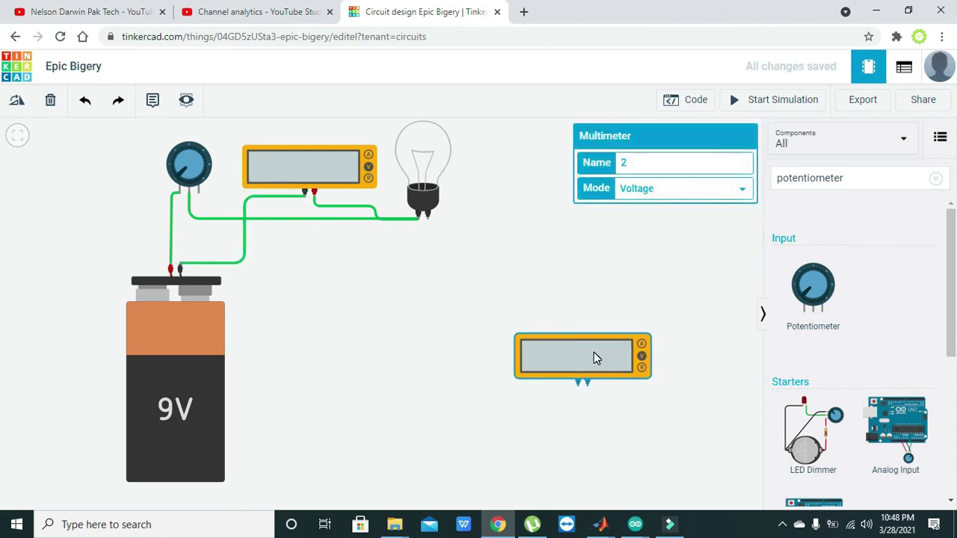
left_click_drag(594, 352, 596, 277)
left_click(462, 314)
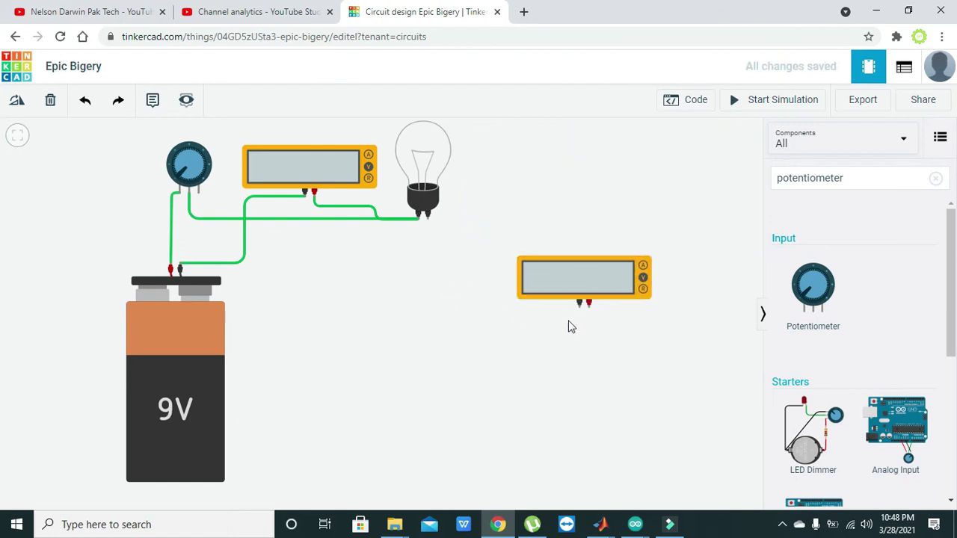
left_click_drag(578, 285, 578, 274)
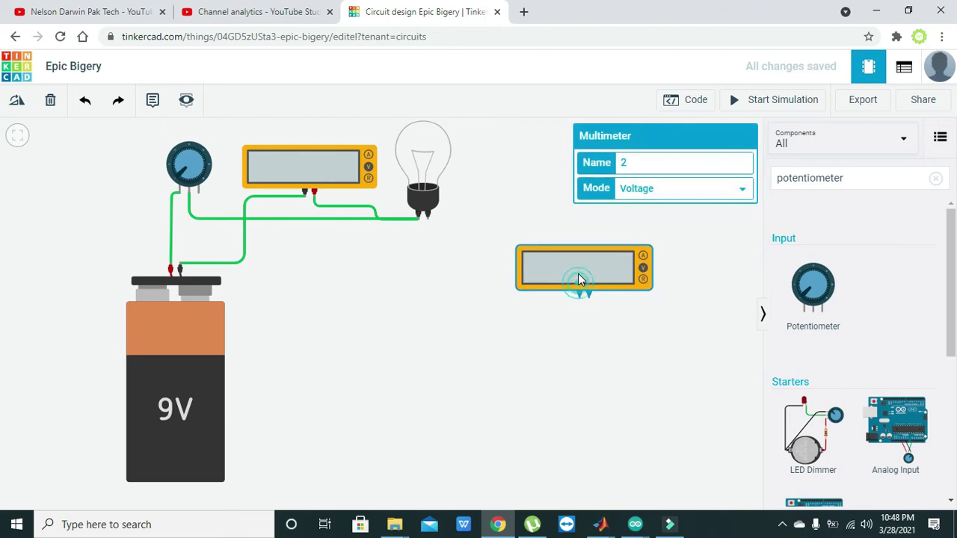
left_click(573, 324)
Wire the second multimeter's positive terminal to the bulb's free terminal, routing it below the meter with right-angle bends.
left_click(590, 295)
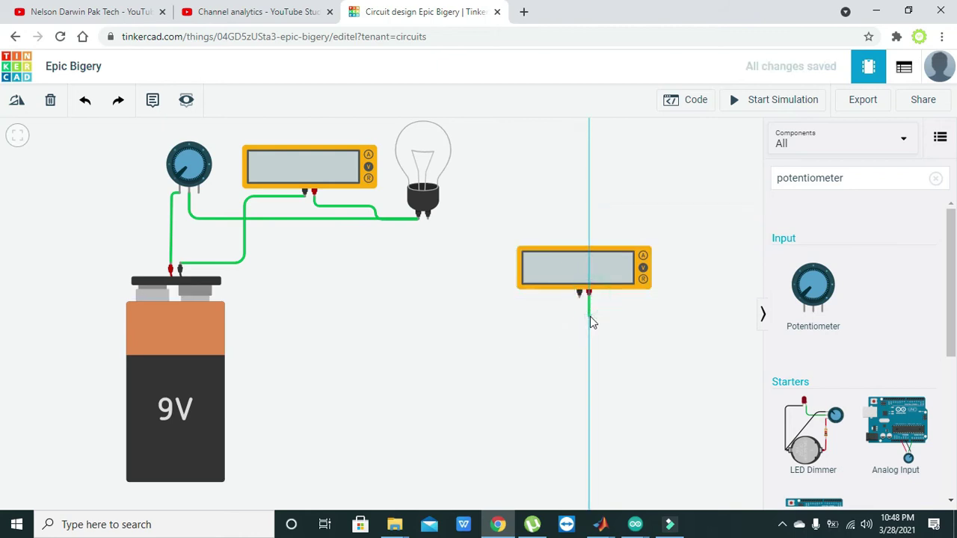
left_click(590, 315)
left_click(480, 320)
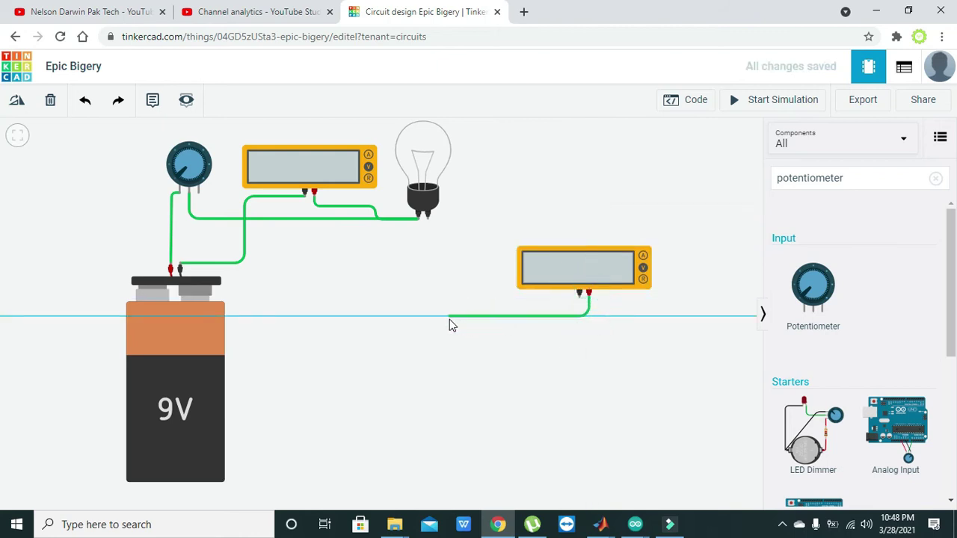
left_click(428, 219)
left_click_drag(434, 314, 427, 314)
left_click(479, 293)
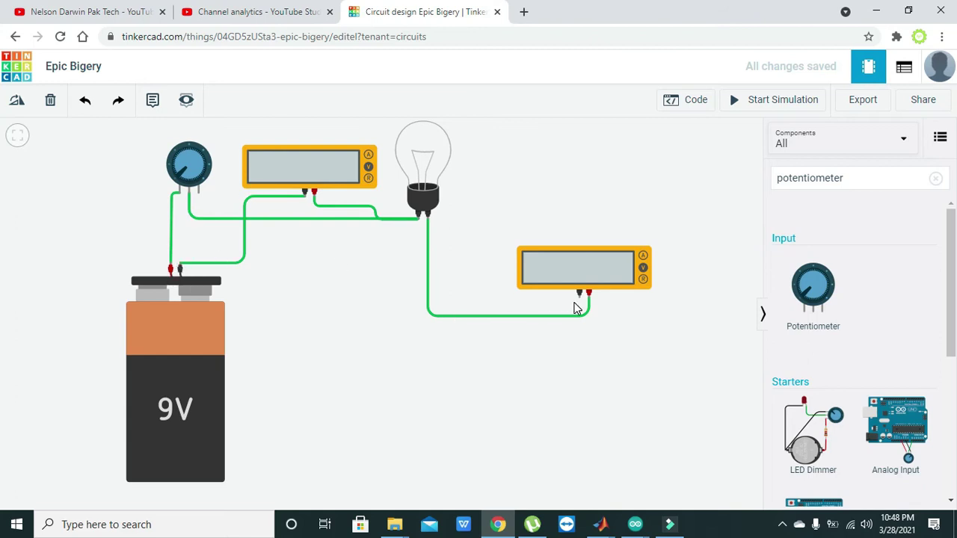
Set the second multimeter's mode to Amperage.
left_click(574, 276)
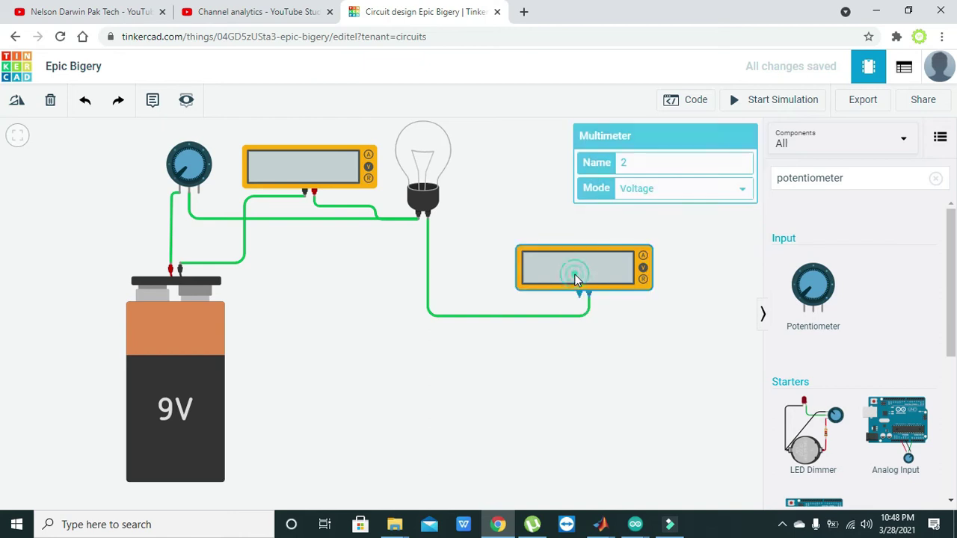
left_click(662, 193)
left_click(662, 206)
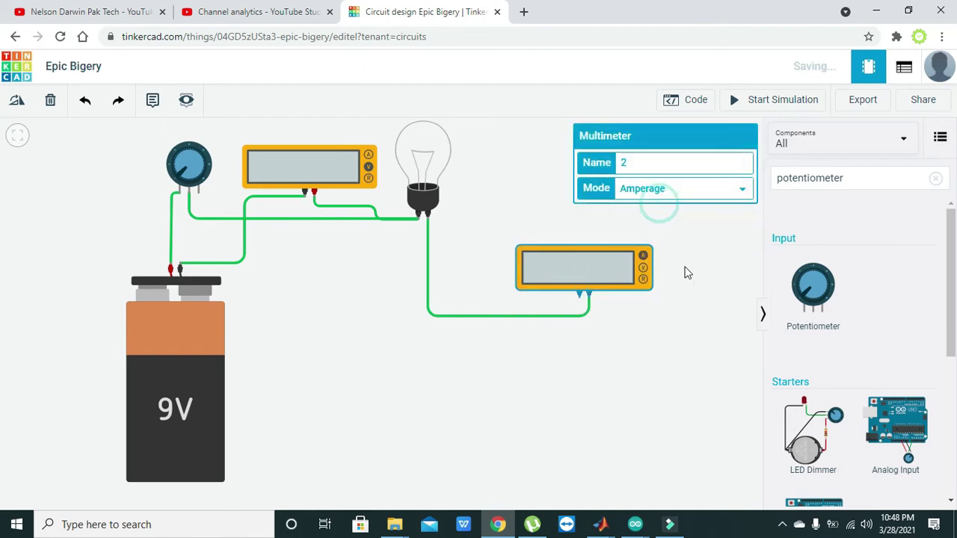
left_click(685, 269)
Wire the second multimeter's negative terminal to the 9V battery's negative terminal, routing the wire beneath the circuit and up beside the battery.
left_click(578, 299)
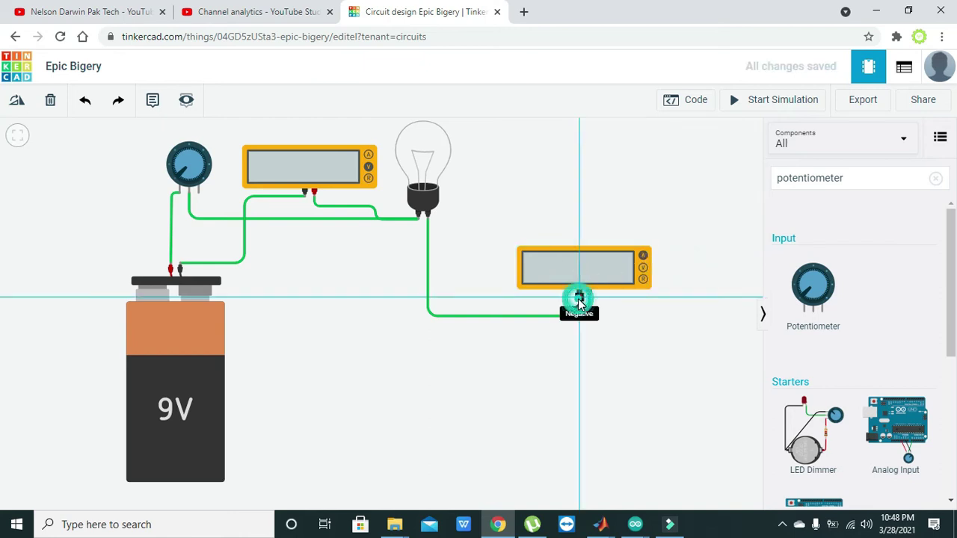
left_click(579, 338)
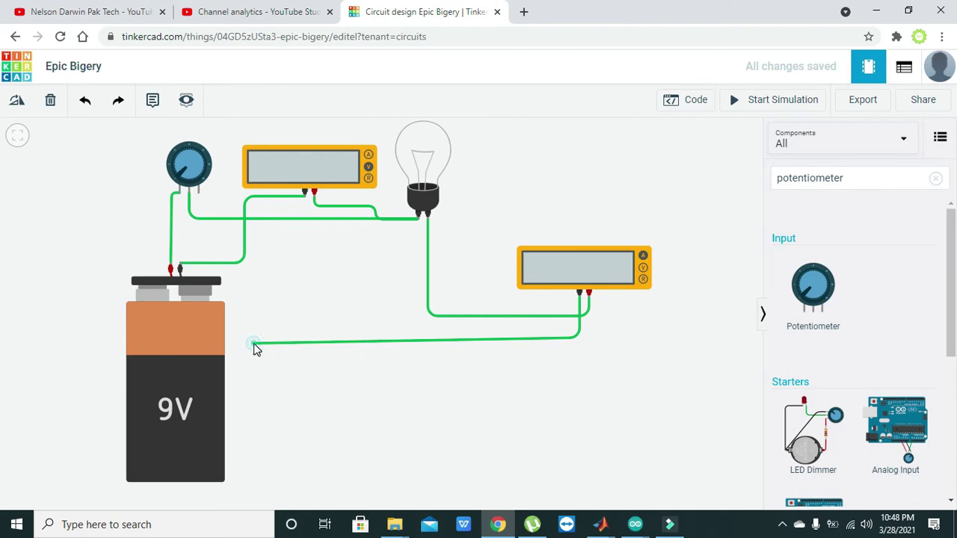
left_click(253, 343)
left_click(249, 274)
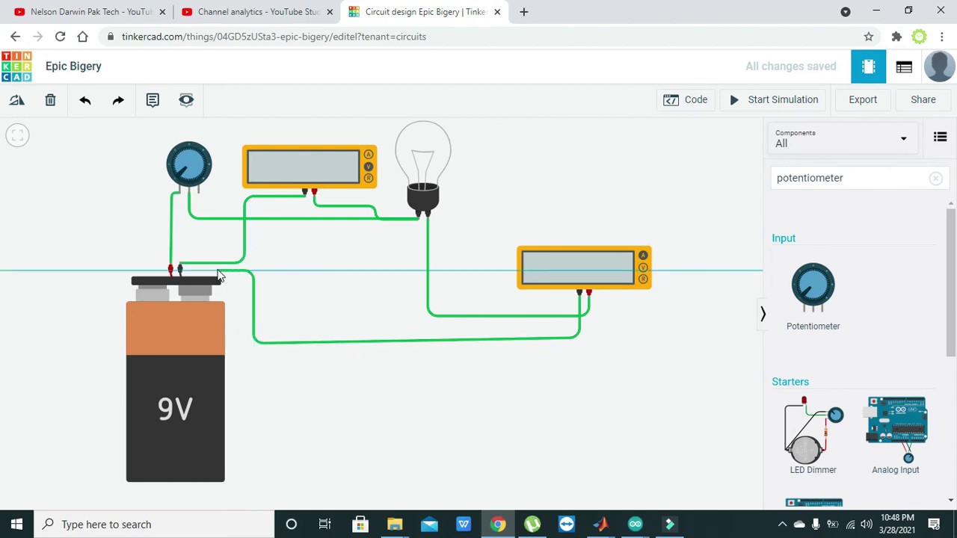
left_click(215, 269)
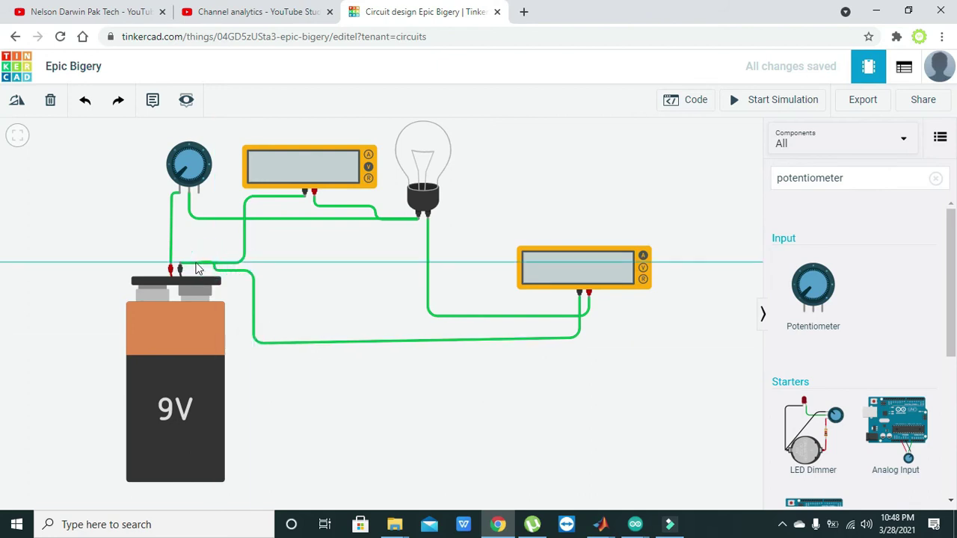
left_click(180, 267)
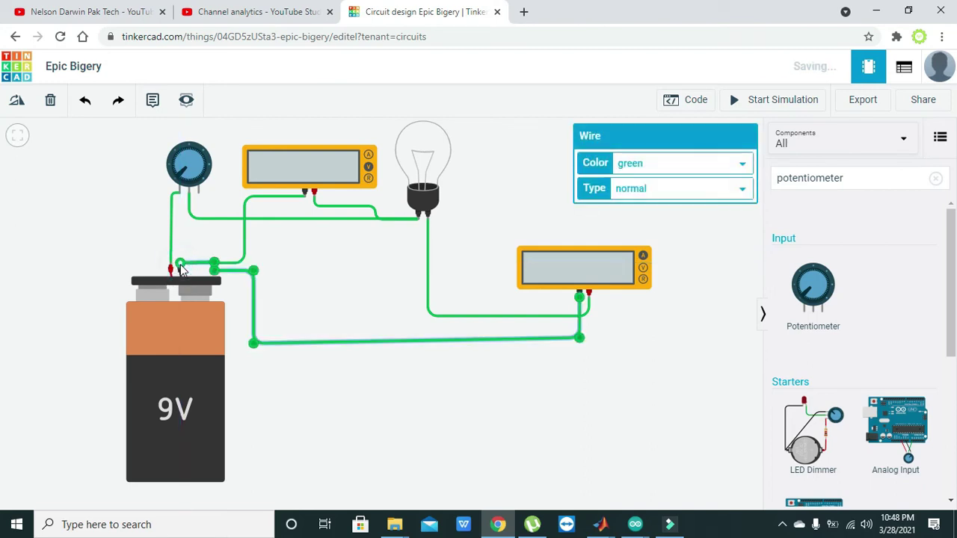
left_click(336, 267)
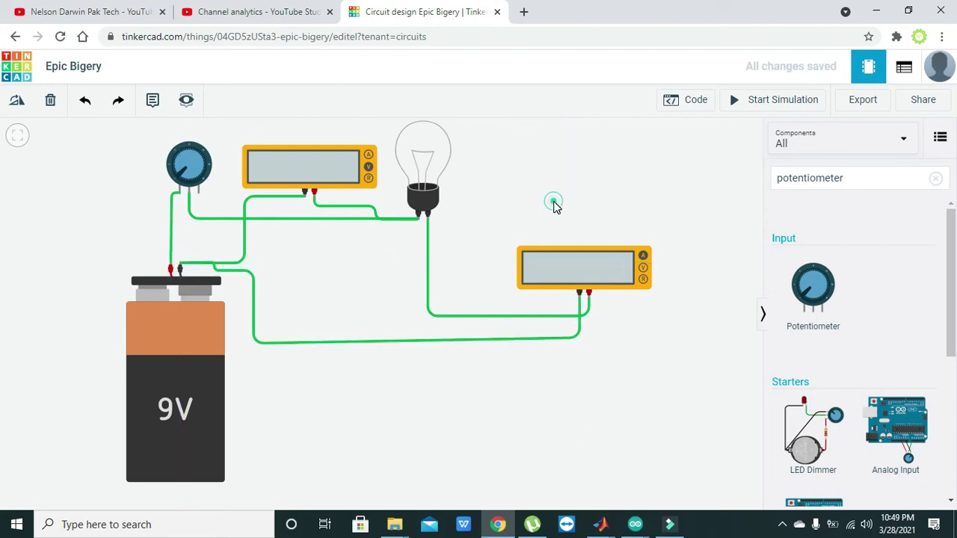
Start the simulation and turn the potentiometer's knob to its middle position.
left_click_drag(554, 208, 555, 217)
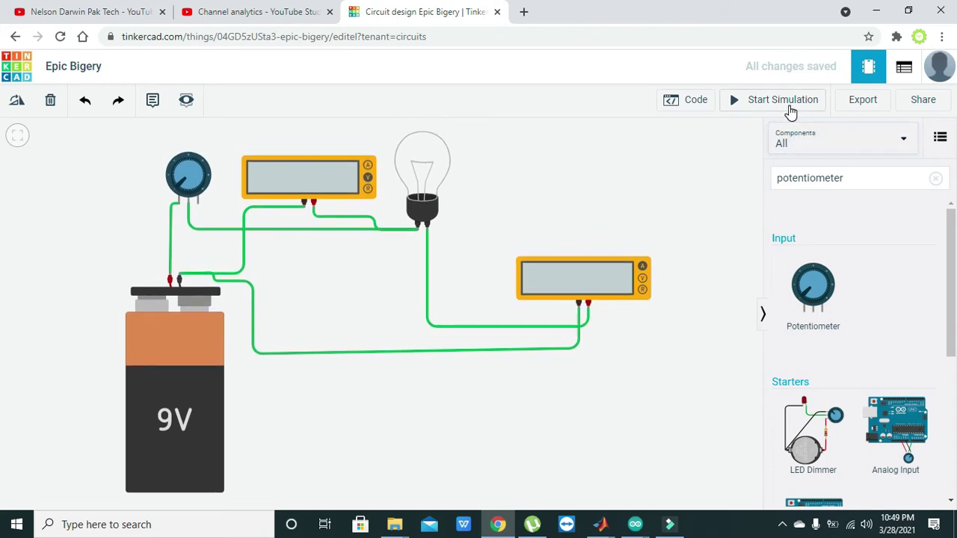
left_click(177, 175)
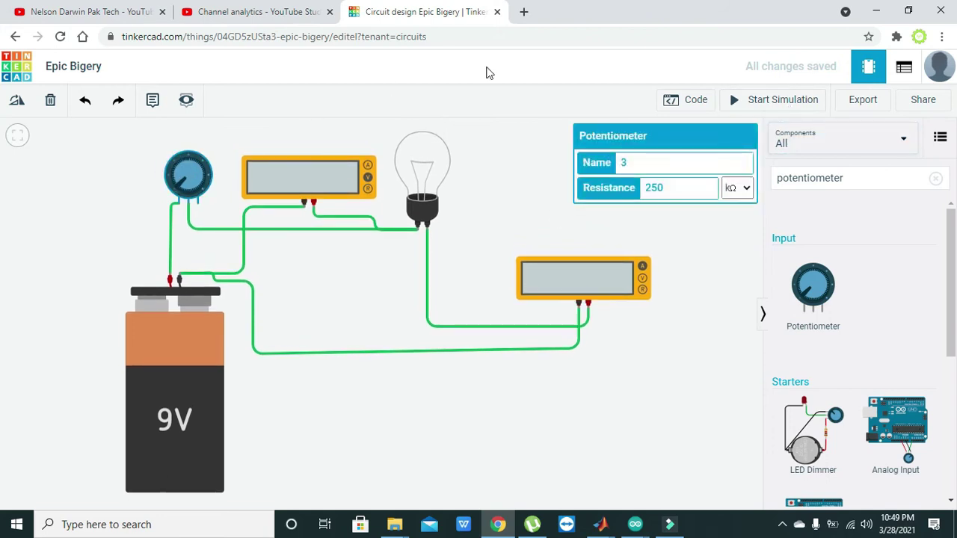
left_click(770, 109)
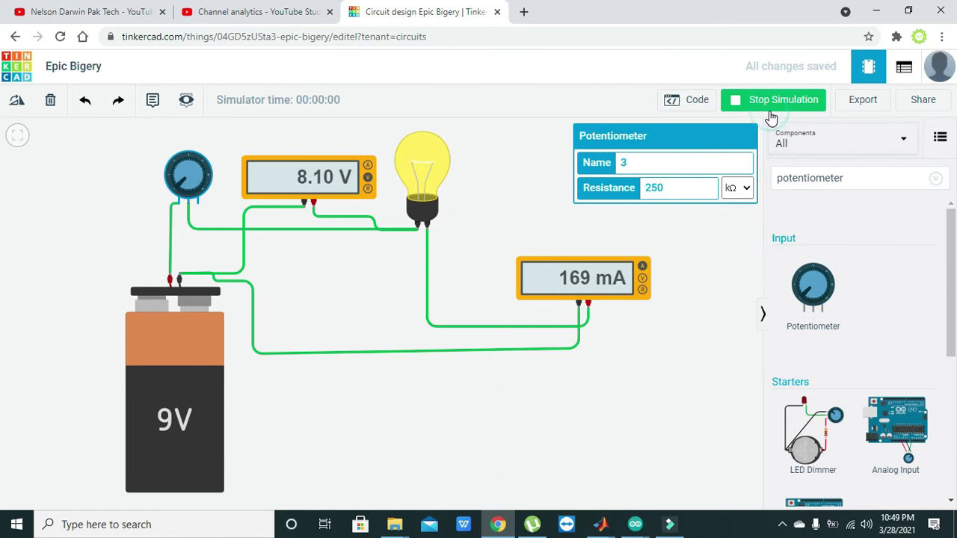
left_click(503, 227)
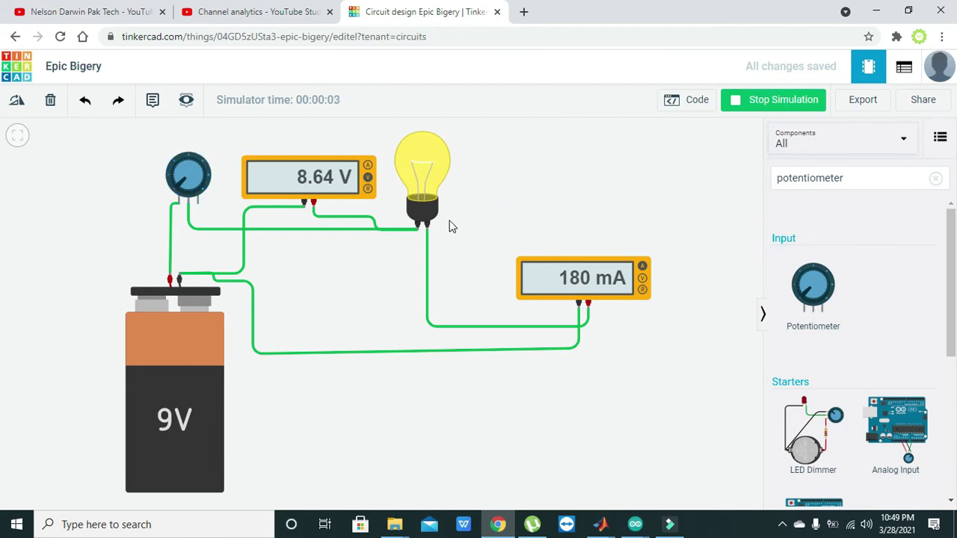
left_click(413, 191)
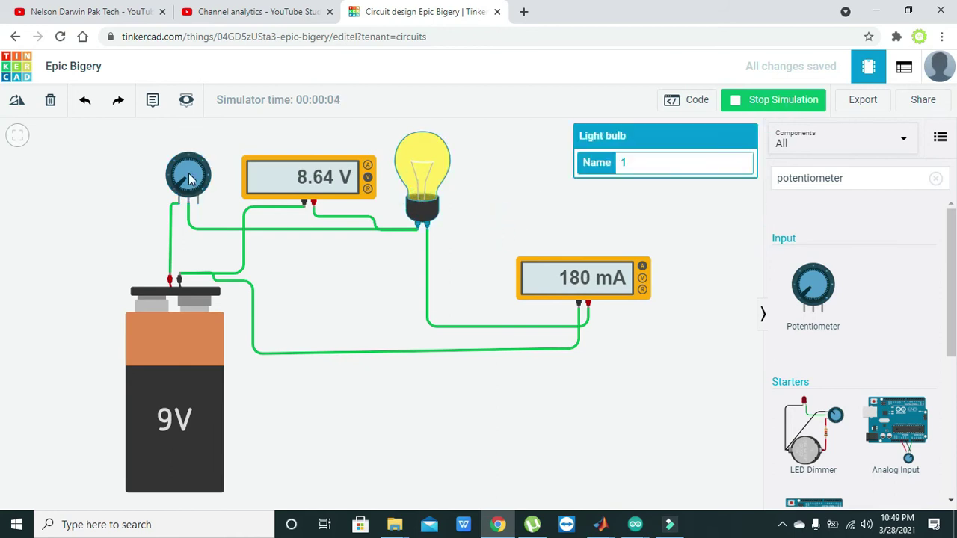
left_click_drag(188, 175, 189, 174)
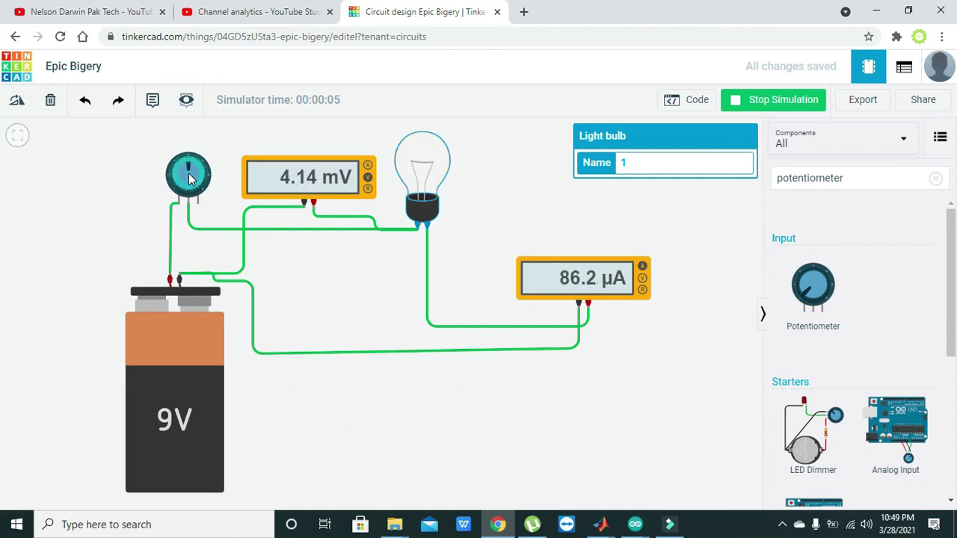
Turn the potentiometer's knob clockwise to its end position while the simulation runs.
left_click(490, 163)
left_click_drag(188, 166, 189, 167)
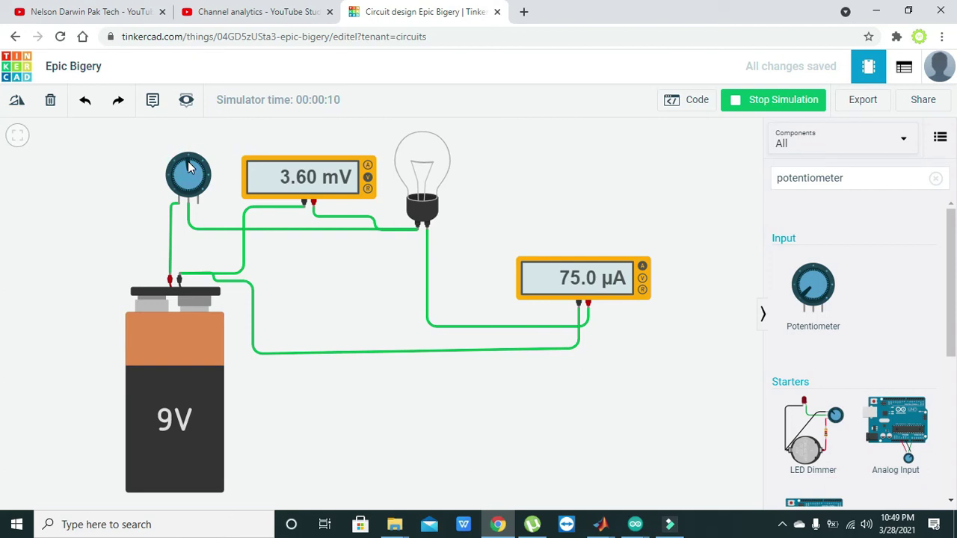
left_click_drag(188, 167, 203, 195)
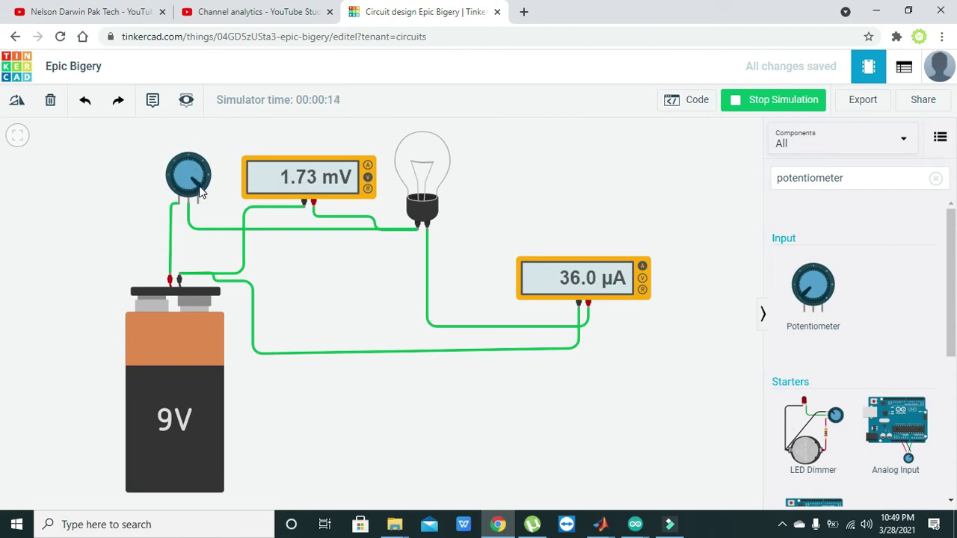
left_click(199, 191)
Sweep the potentiometer's knob counterclockwise in small increments to near its opposite end, and return it to about the three-o'clock position.
left_click_drag(198, 189, 204, 184)
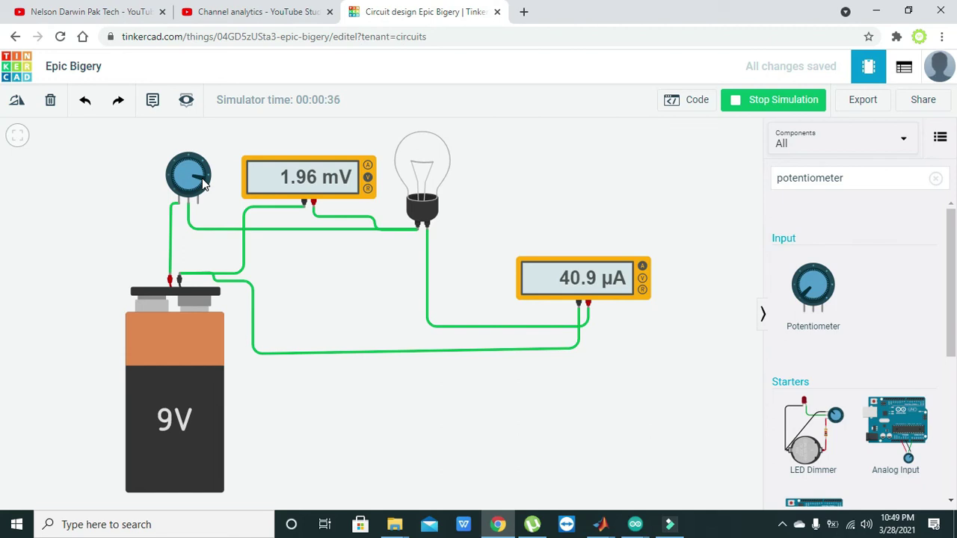
left_click_drag(204, 186, 198, 175)
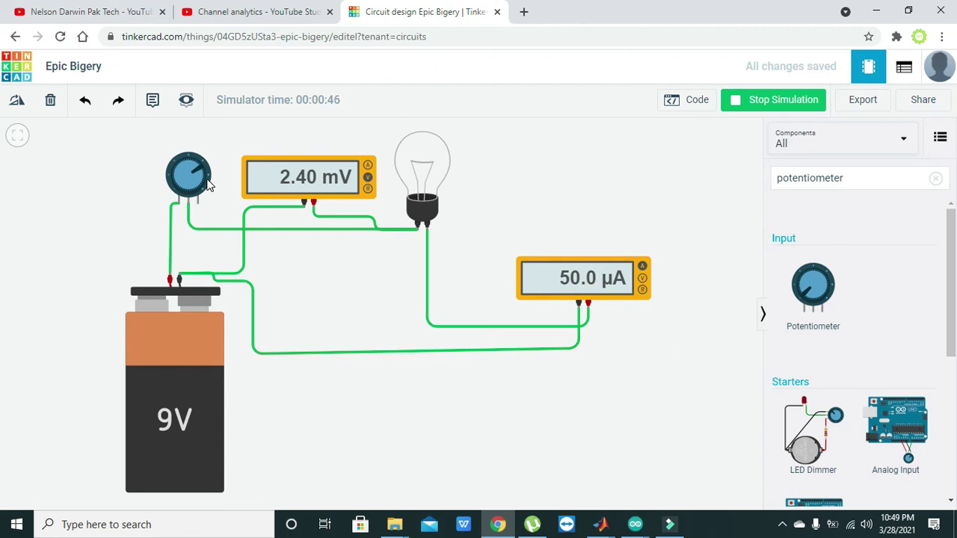
left_click_drag(199, 173, 196, 168)
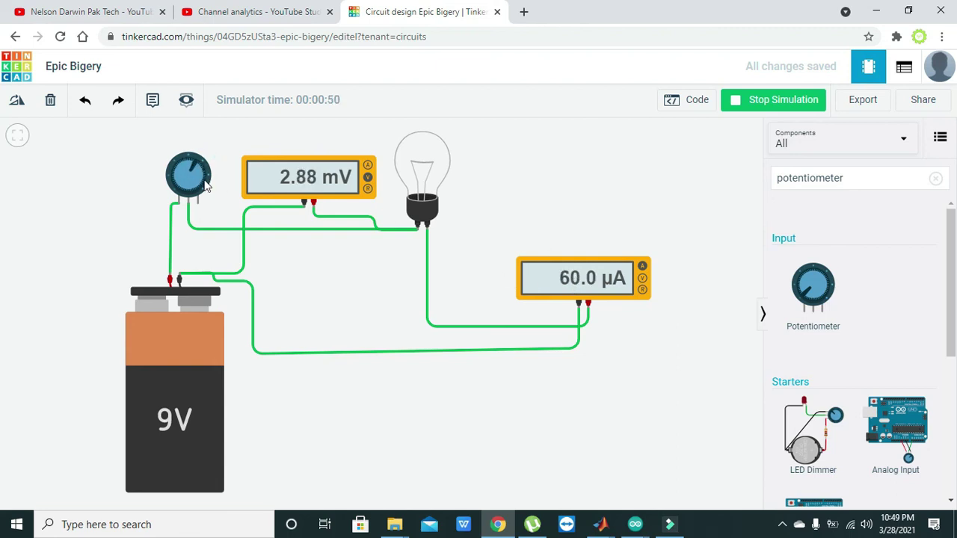
left_click_drag(194, 167, 180, 167)
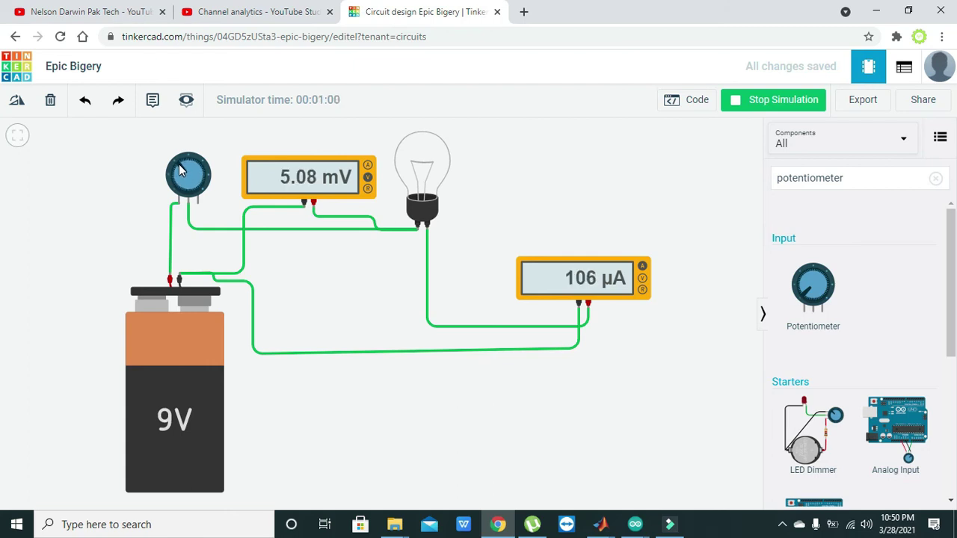
left_click_drag(180, 169, 174, 178)
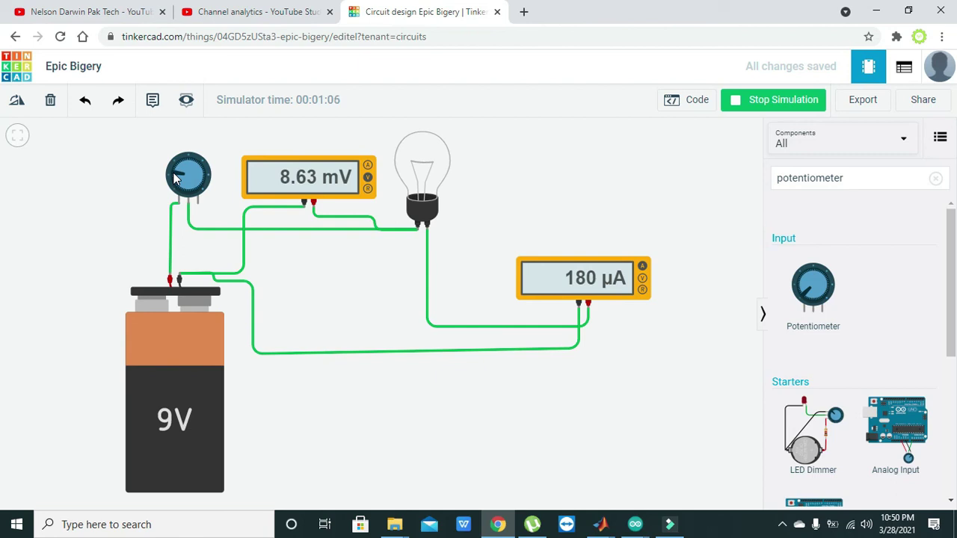
left_click_drag(175, 178, 174, 186)
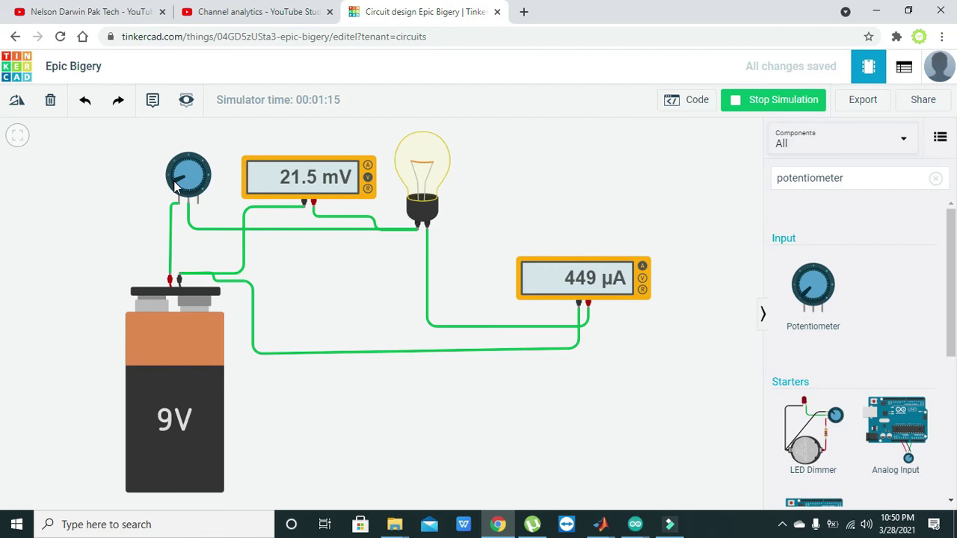
left_click_drag(171, 179, 176, 192)
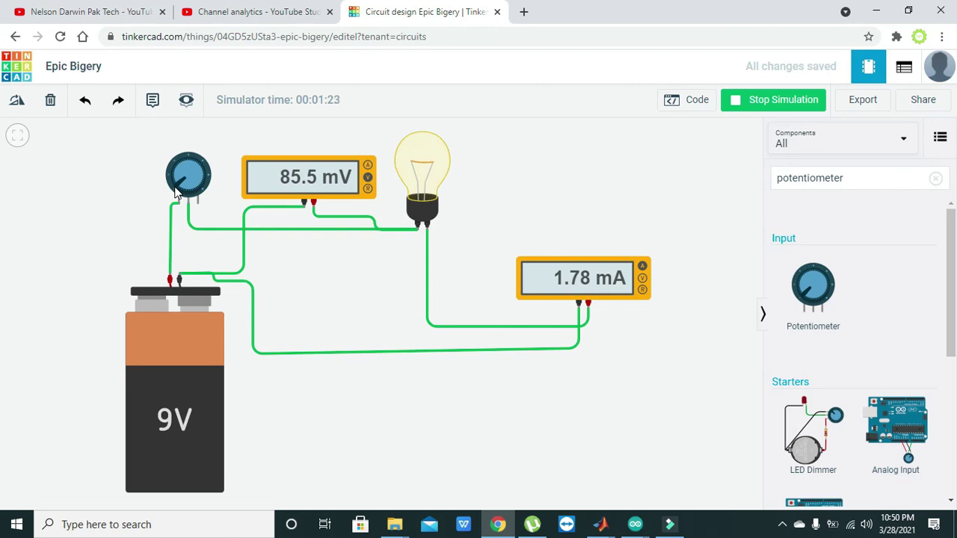
left_click_drag(176, 192, 197, 183)
Stop the simulation and set the potentiometer's resistance to 2500 Ω.
left_click(790, 99)
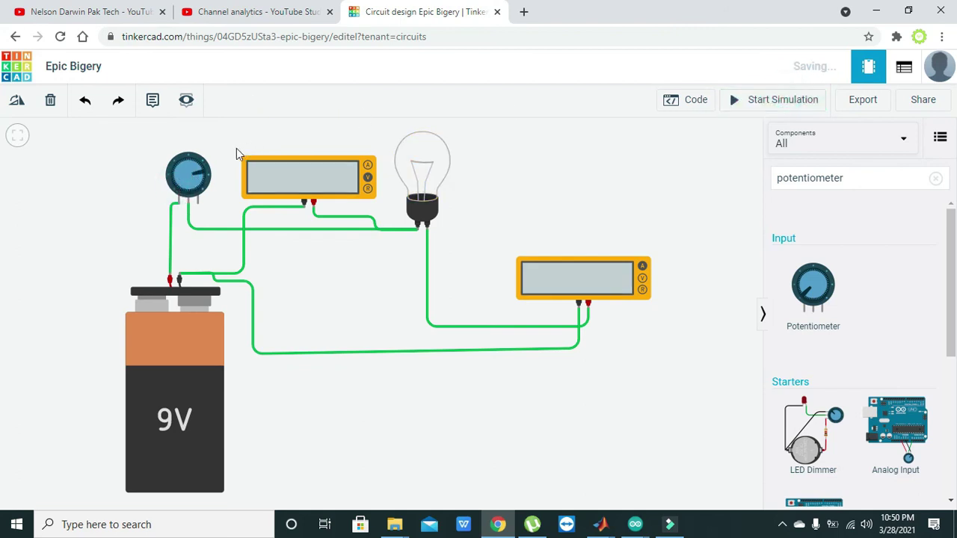
left_click(189, 173)
left_click(744, 190)
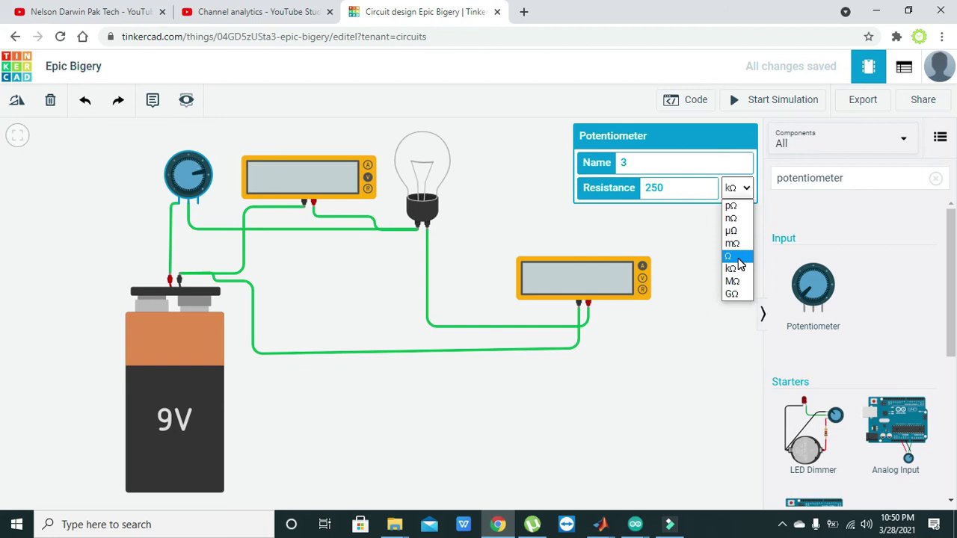
left_click(737, 257)
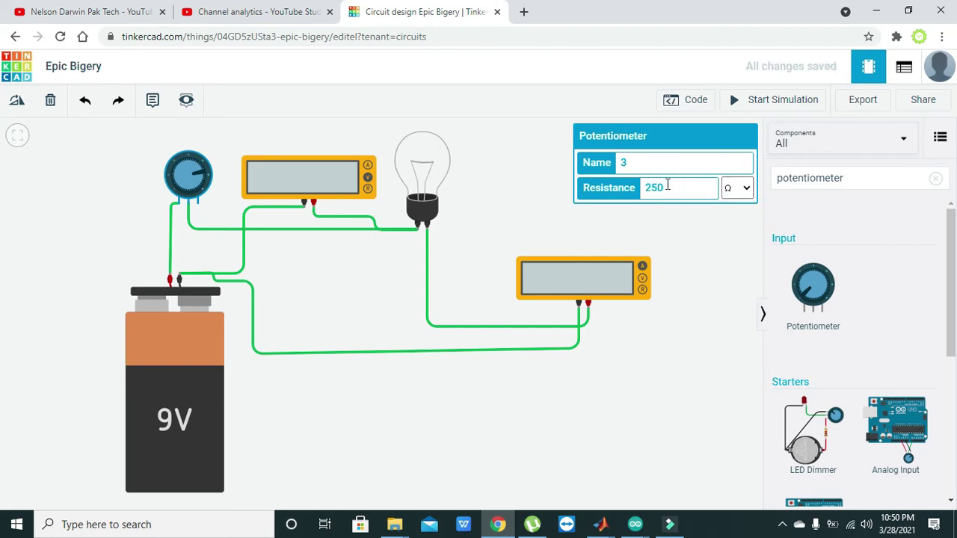
type("0")
Restart the simulation and turn the potentiometer's knob fully clockwise, and from there all the way to its counterclockwise end.
left_click(782, 105)
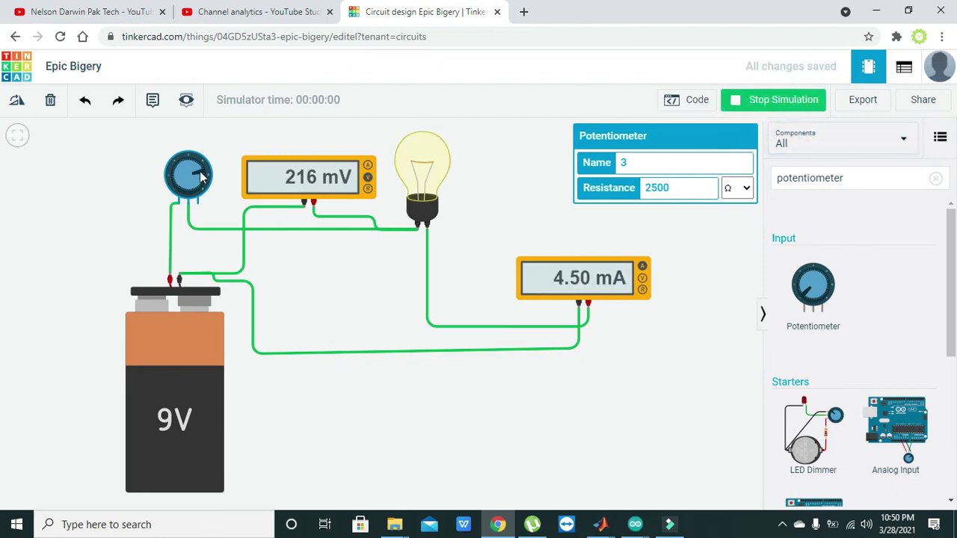
left_click_drag(204, 176, 202, 195)
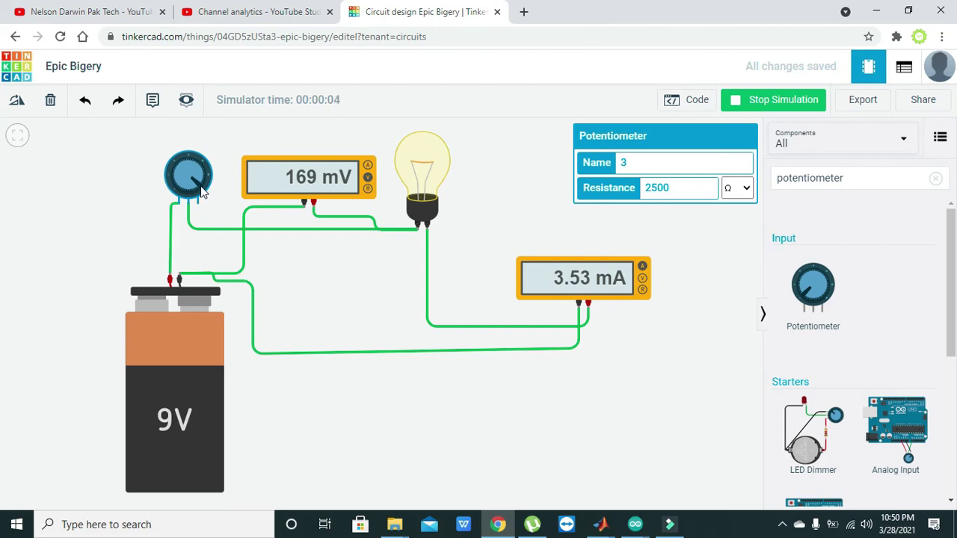
left_click_drag(200, 191, 172, 191)
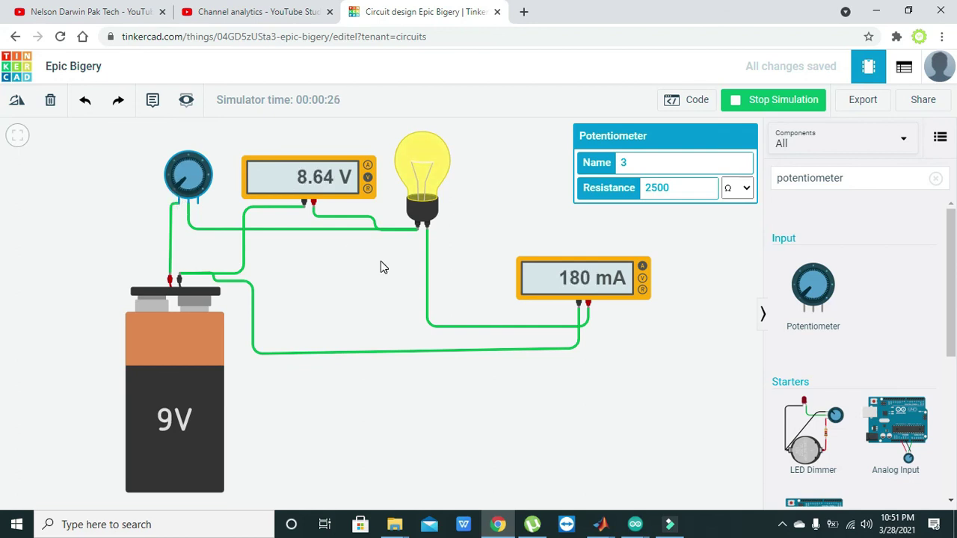
left_click_drag(503, 298, 494, 291)
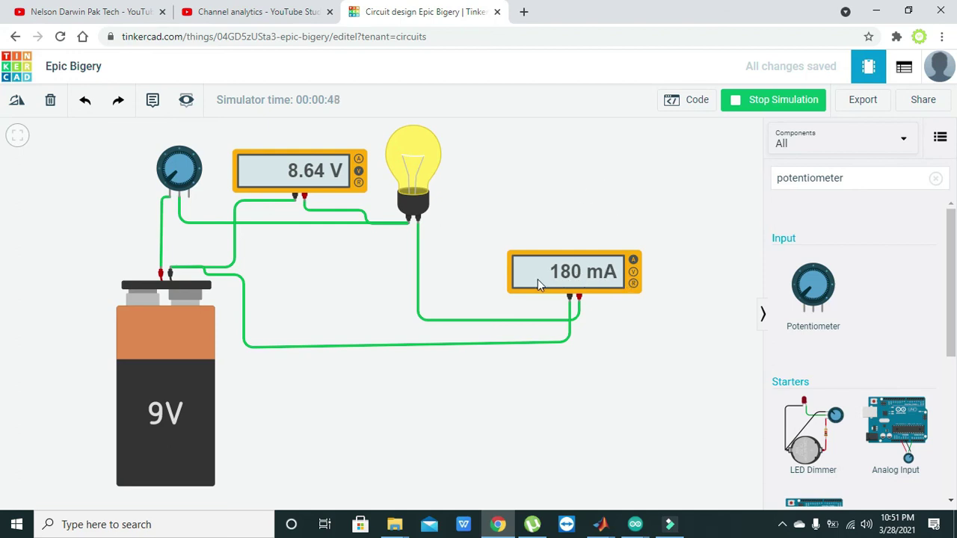
left_click(559, 257)
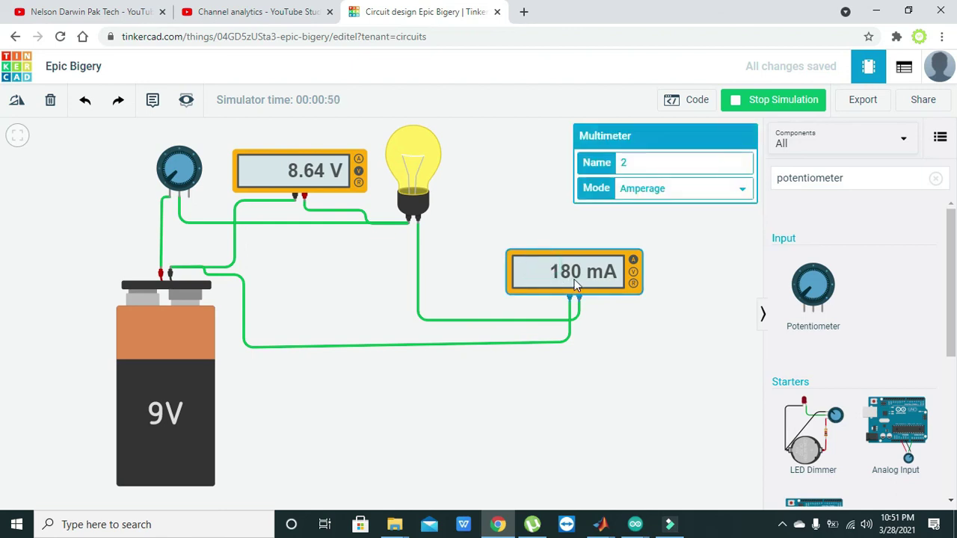
left_click(624, 310)
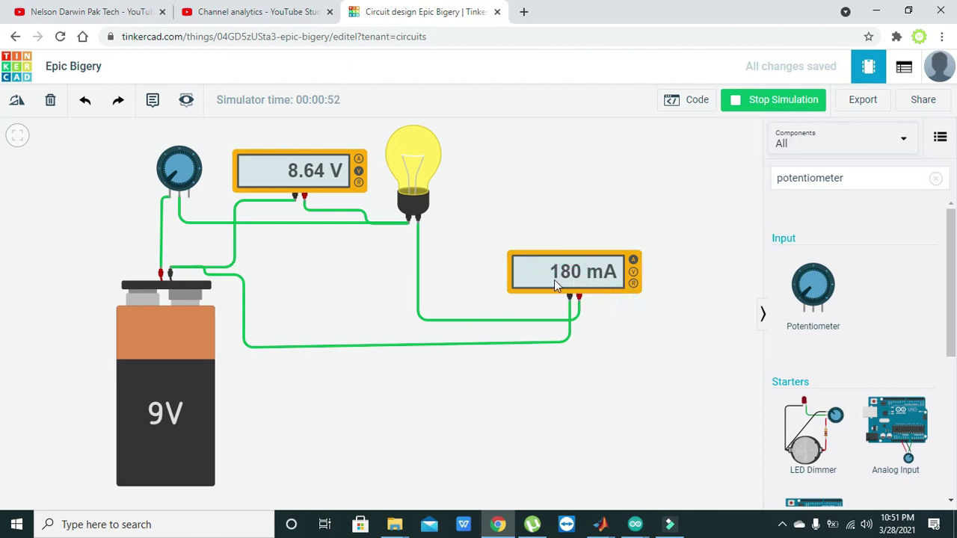